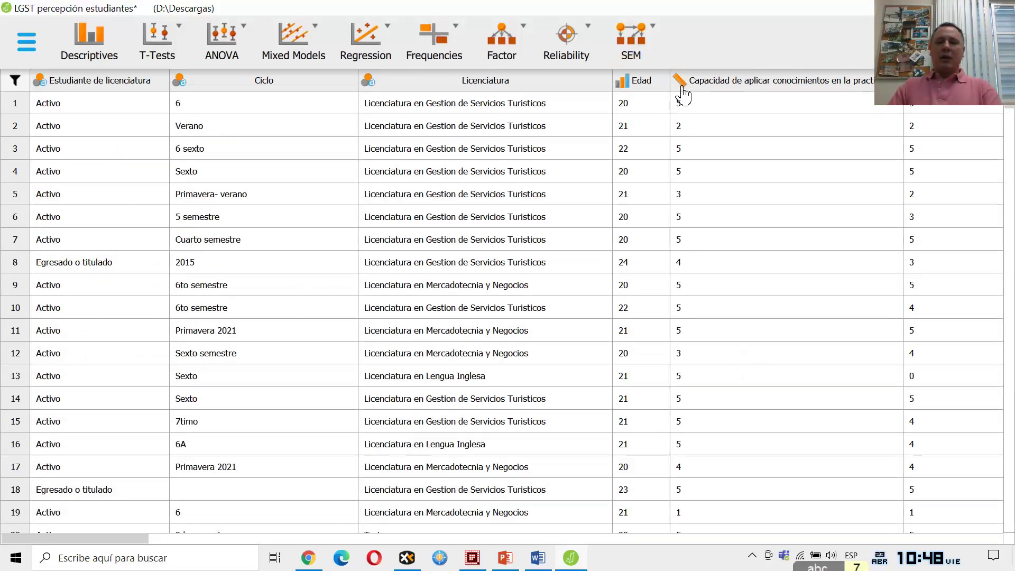
# View the measurement level choices for the "Capacidad de aplicar conocimientos en la practica" column and start a Principal Component Analysis
pyautogui.click(680, 84)
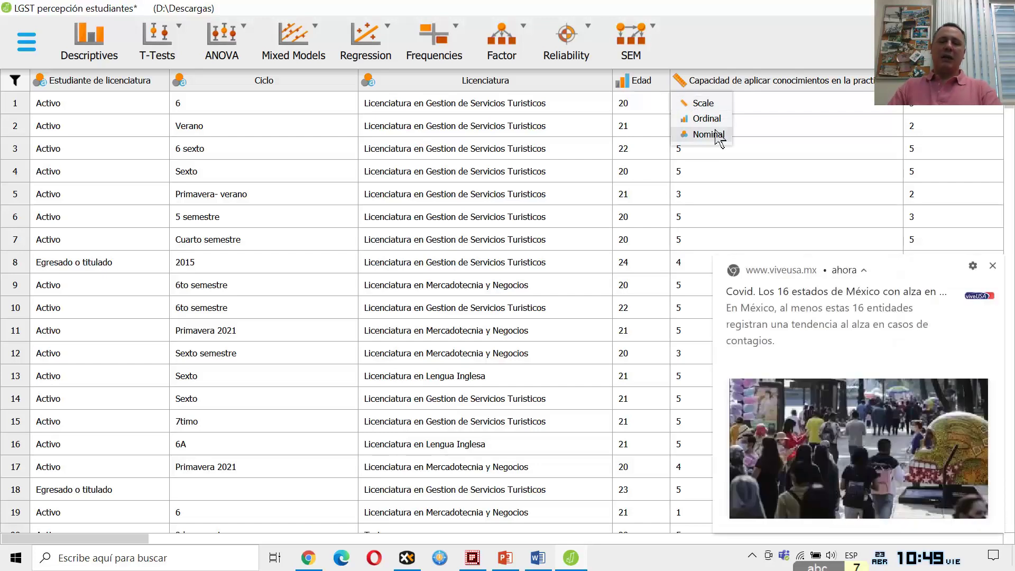
pyautogui.click(992, 265)
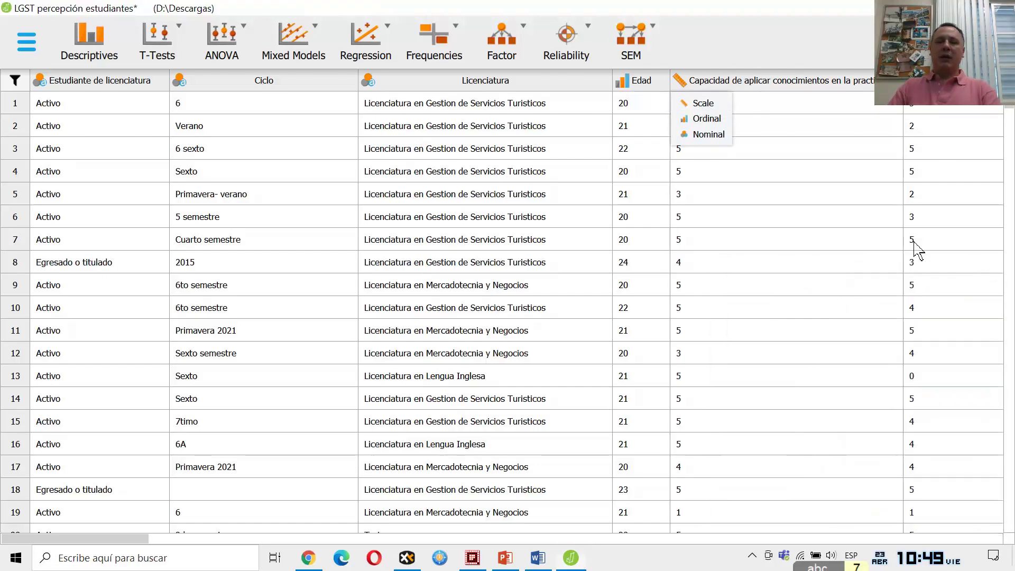
pyautogui.click(512, 44)
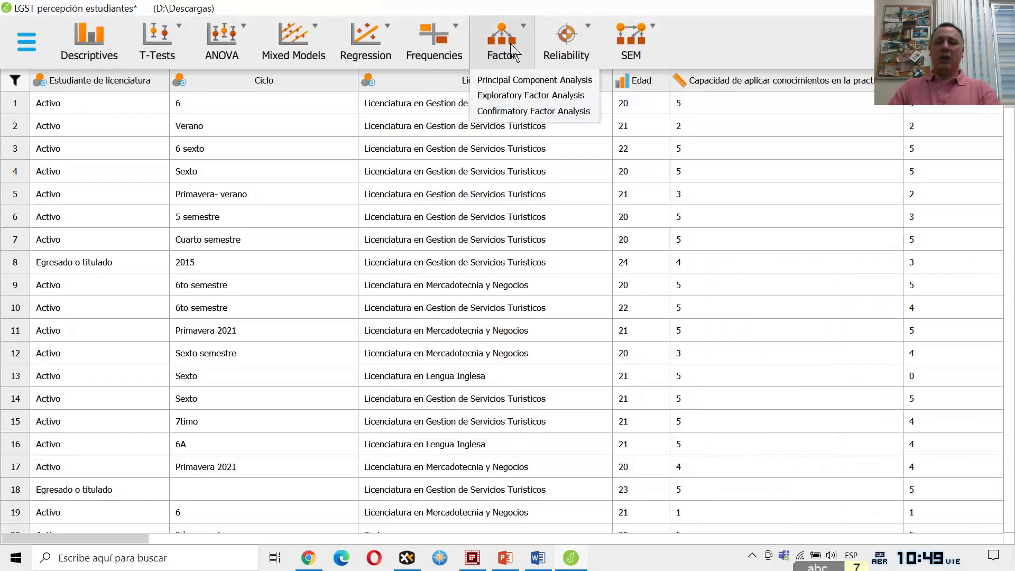
pyautogui.click(528, 81)
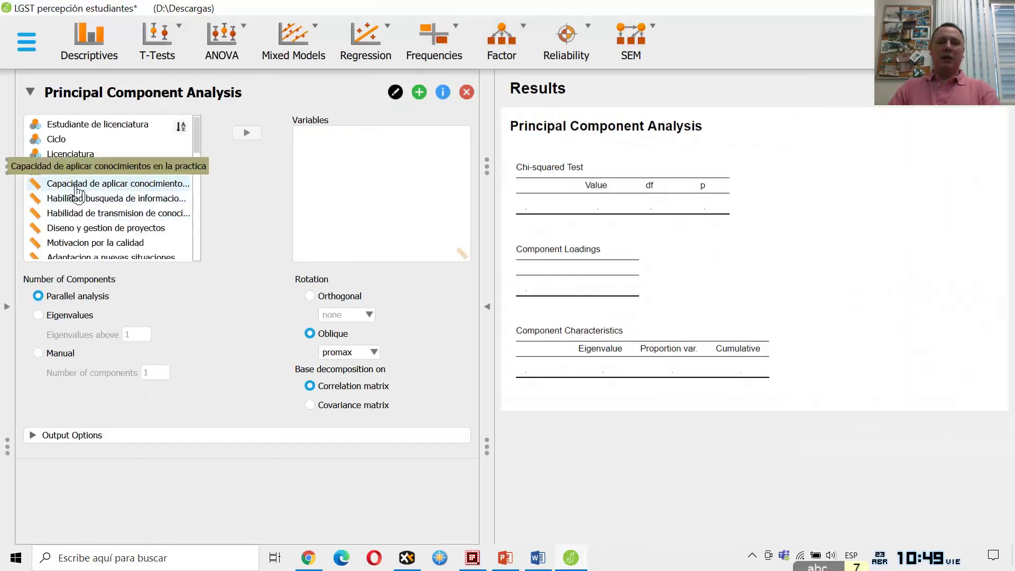
# Add all scale variables from "Capacidad de aplicar conocimientos en la practica" through "Diseno de paginas web" to the analysis variables
pyautogui.click(78, 185)
pyautogui.hotkey('shift', 'Down')
pyautogui.hotkey('shift', 'Down')
pyautogui.hotkey('shift', 'Down')
pyautogui.hotkey('shift', 'Down')
pyautogui.hotkey('shift', 'Down')
pyautogui.hotkey('shift', 'Down')
pyautogui.hotkey('shift', 'Down')
pyautogui.hotkey('shift', 'Down')
pyautogui.hotkey('shift', 'Down')
pyautogui.hotkey('shift', 'Down')
pyautogui.hotkey('shift', 'Down')
pyautogui.hotkey('shift', 'Down')
pyautogui.hotkey('shift', 'Down')
pyautogui.hotkey('shift', 'Down')
pyautogui.hotkey('shift', 'Down')
pyautogui.hotkey('shift', 'Down')
pyautogui.hotkey('shift', 'Down')
pyautogui.hotkey('shift', 'Down')
pyautogui.hotkey('shift', 'Down')
pyautogui.hotkey('shift', 'Down')
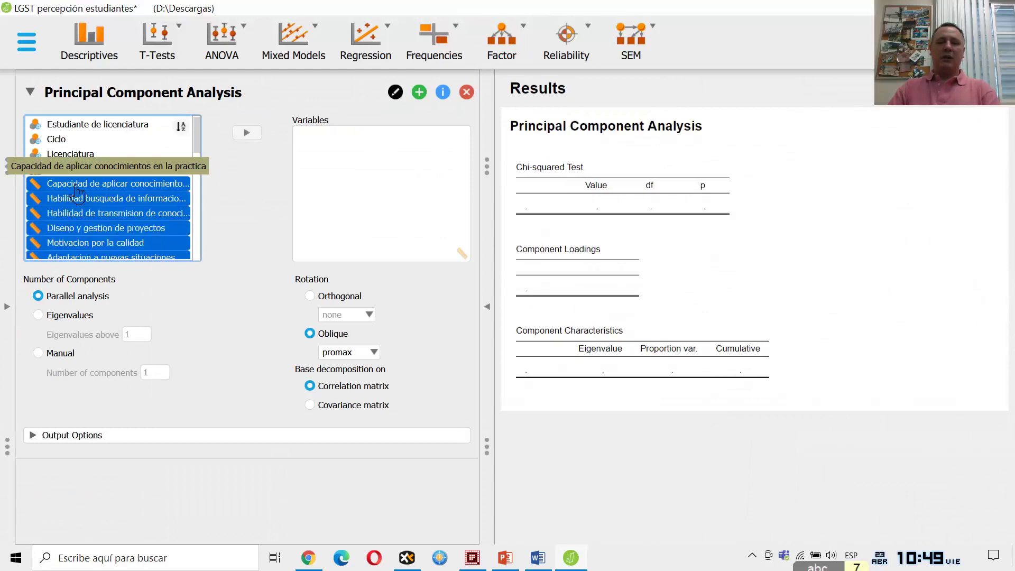
pyautogui.hotkey('shift', 'Down')
pyautogui.hotkey('shift', 'Down')
pyautogui.hotkey('shift', 'Down')
pyautogui.hotkey('shift', 'Down')
pyautogui.hotkey('shift', 'Down')
pyautogui.hotkey('shift', 'Up')
pyautogui.hotkey('shift', 'Up')
pyautogui.hotkey('shift', 'Up')
pyautogui.hotkey('shift', 'Up')
pyautogui.hotkey('shift', 'Up')
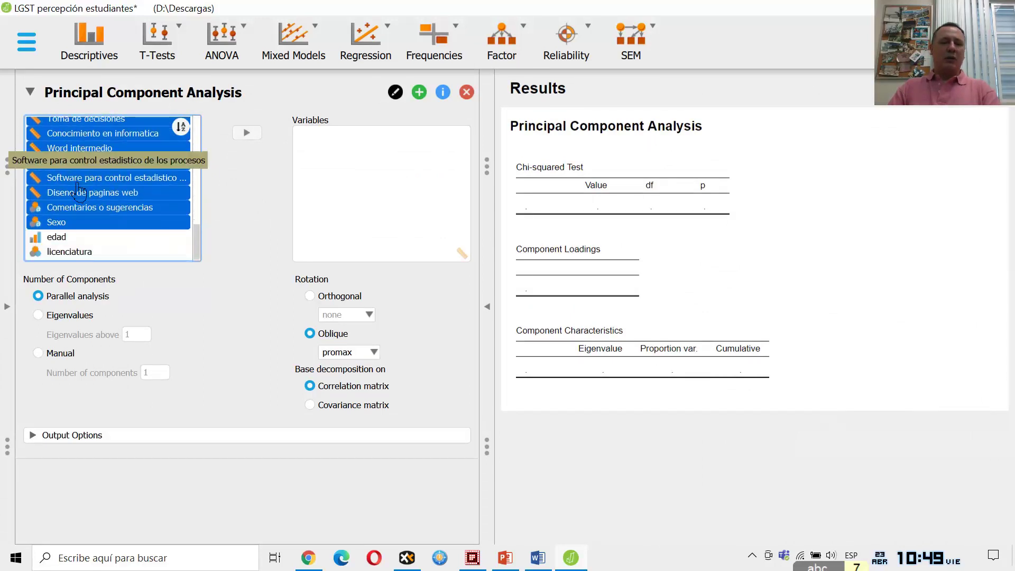
pyautogui.hotkey('shift', 'Down')
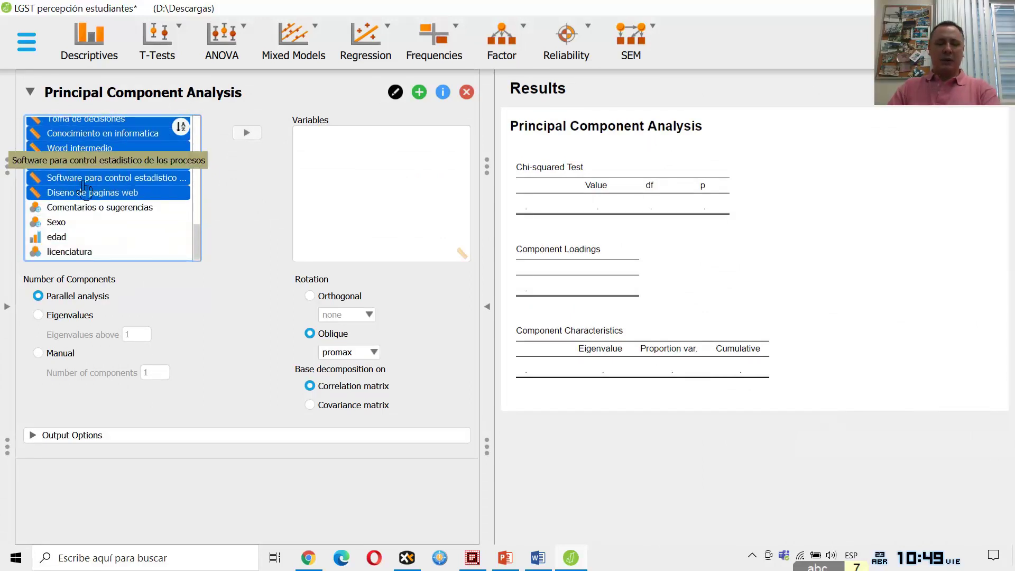
pyautogui.click(248, 136)
pyautogui.click(71, 229)
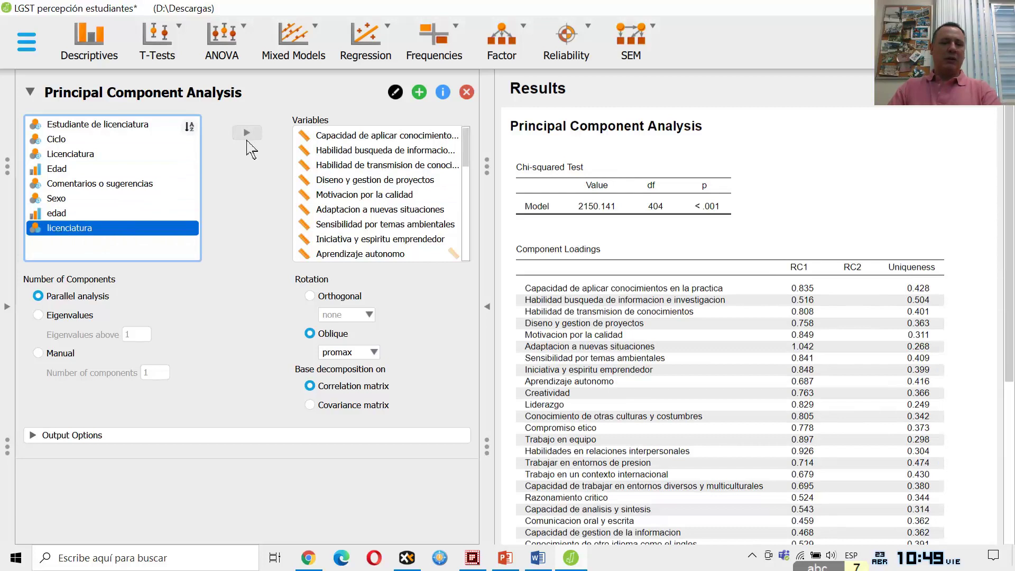
pyautogui.click(246, 140)
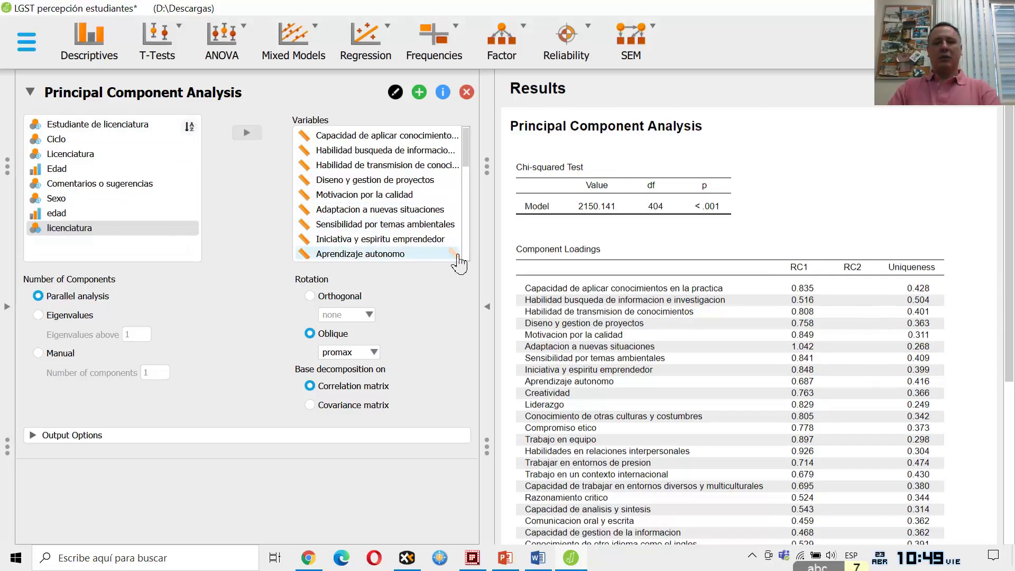
# Base the number of components on eigenvalues above 1 and use orthogonal varimax rotation
pyautogui.click(39, 316)
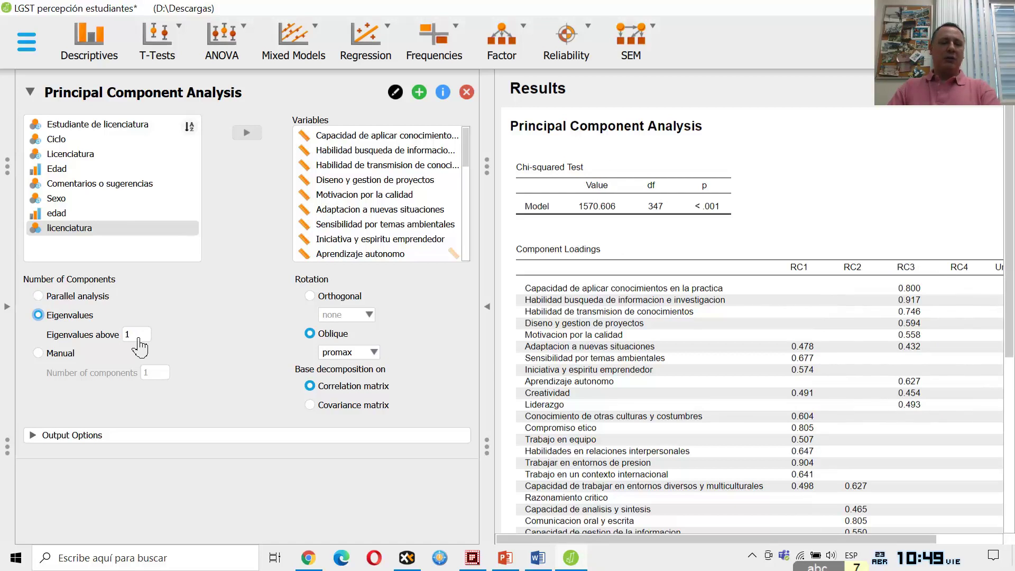
pyautogui.click(310, 296)
pyautogui.click(369, 315)
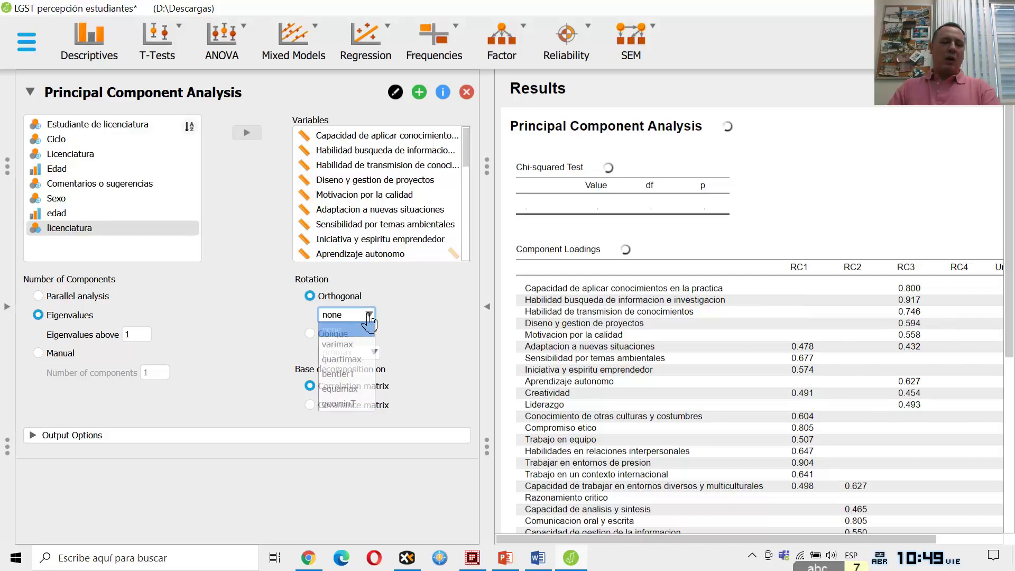
pyautogui.click(351, 347)
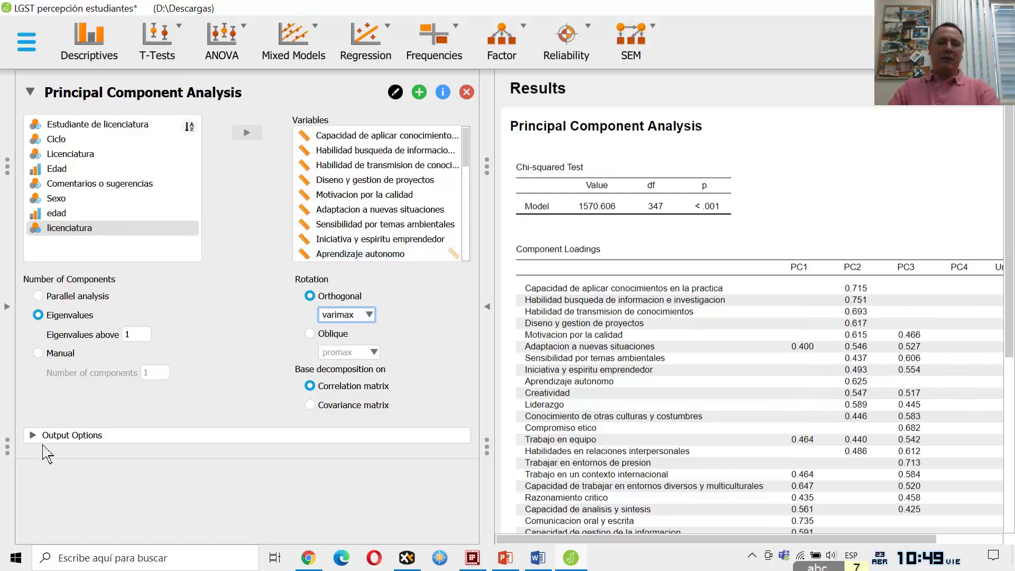
# In the output options, set the loading display threshold to 0.5 and include the factor correlations table, path diagram and scree plot
pyautogui.click(30, 436)
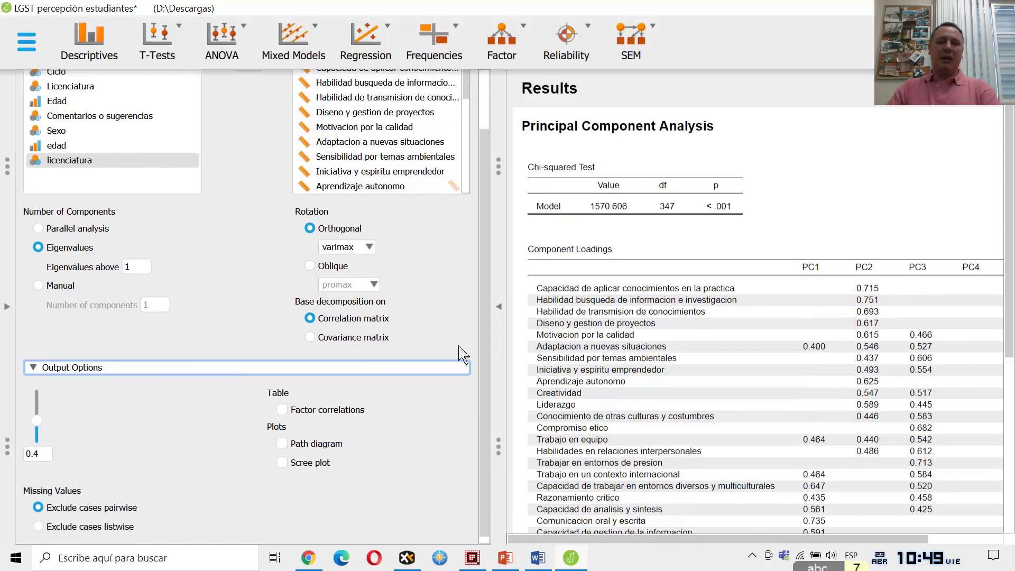
pyautogui.click(44, 456)
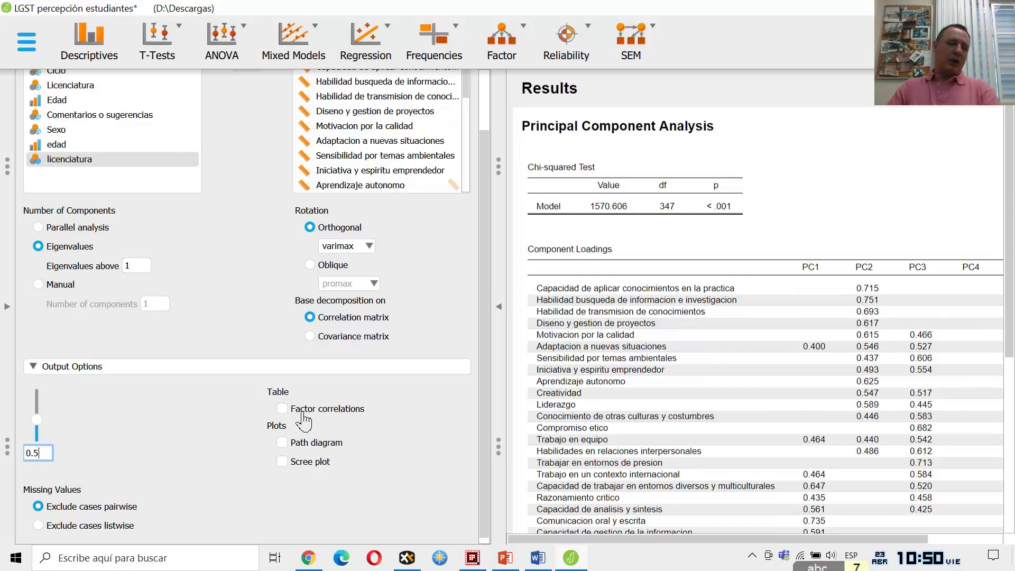
pyautogui.scroll(-1, 486, 338)
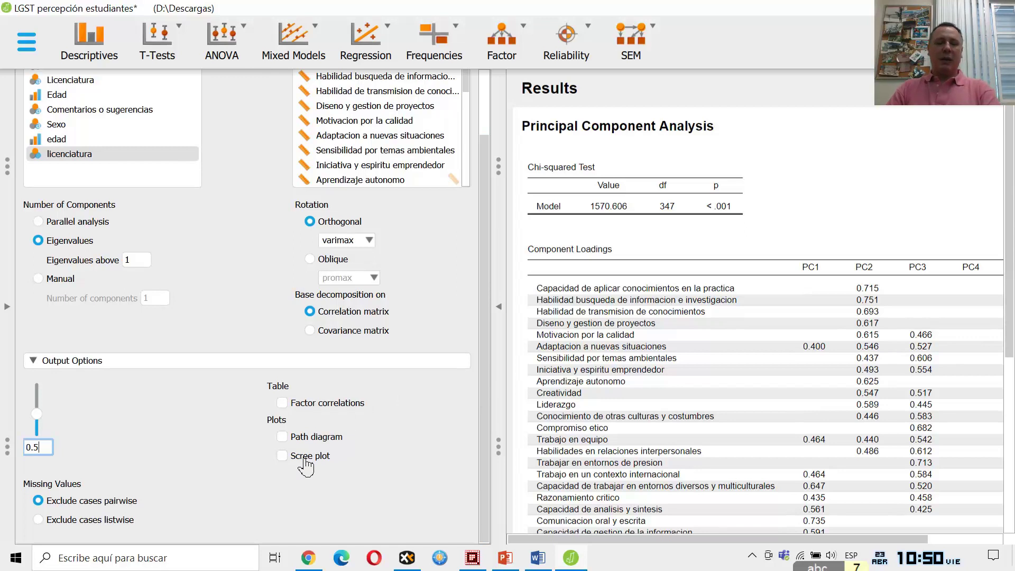
pyautogui.click(282, 458)
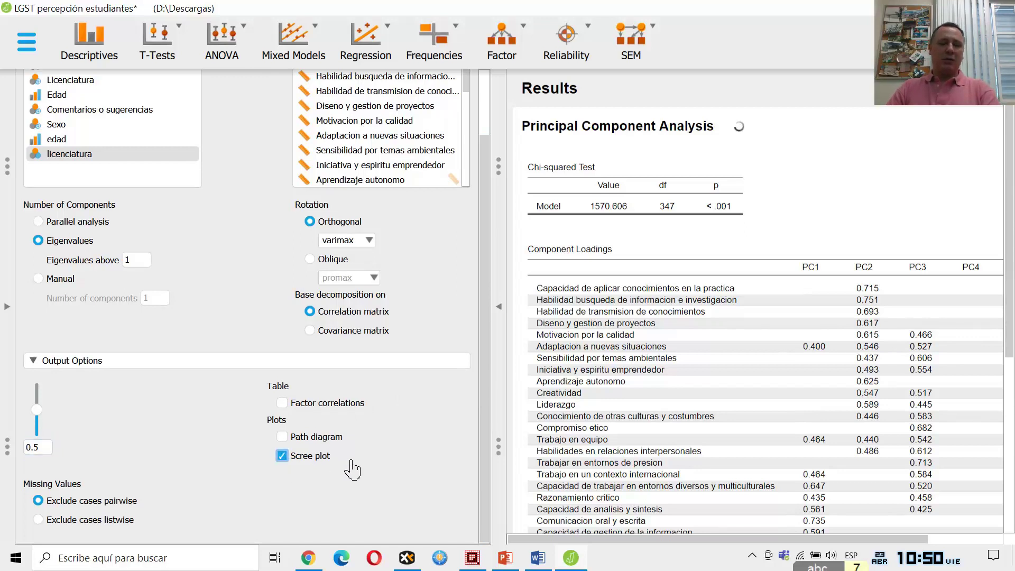
pyautogui.click(283, 438)
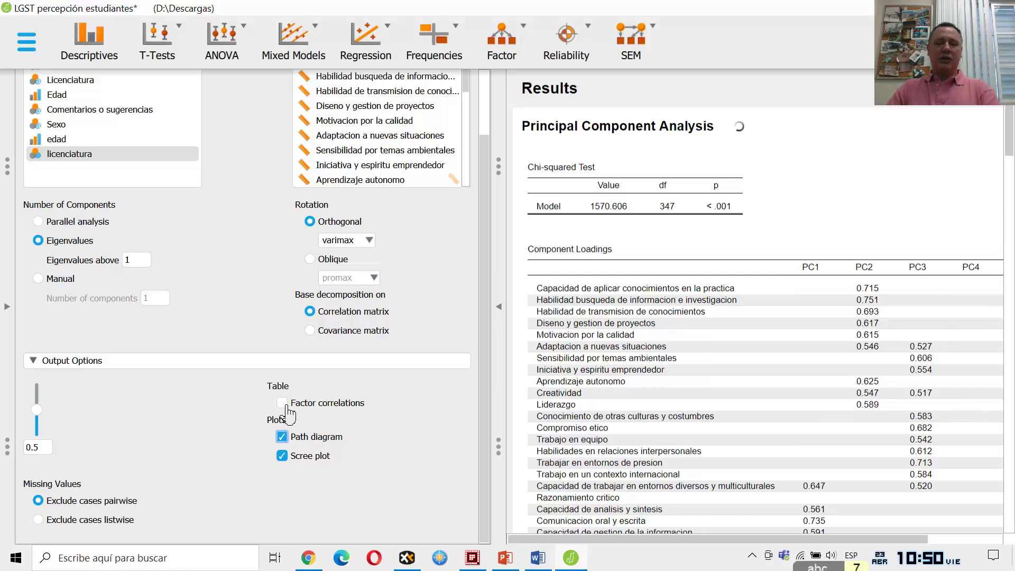
pyautogui.click(282, 403)
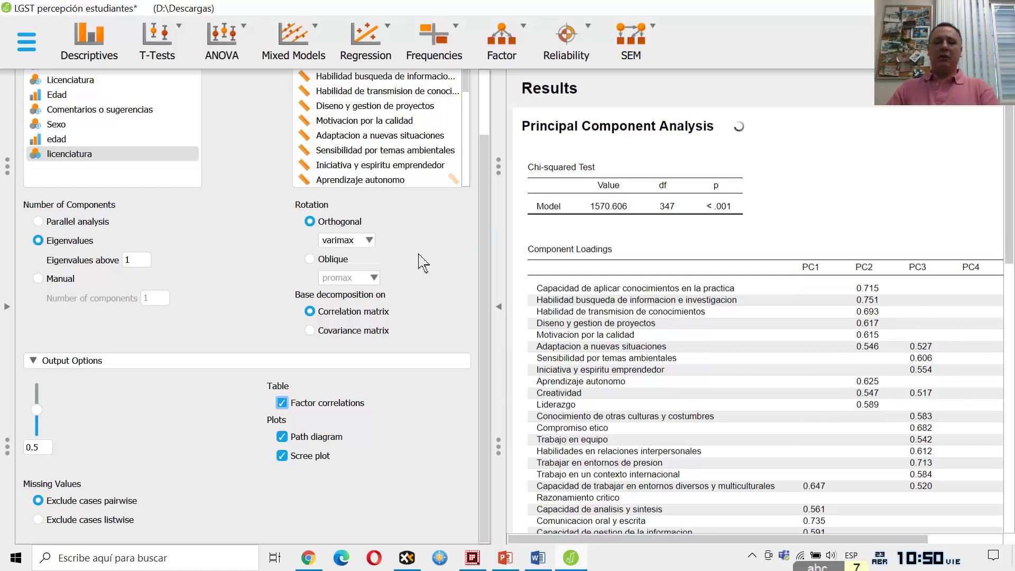
# Expand the results to the full window width and examine the component loadings table
pyautogui.scroll(3, 483, 225)
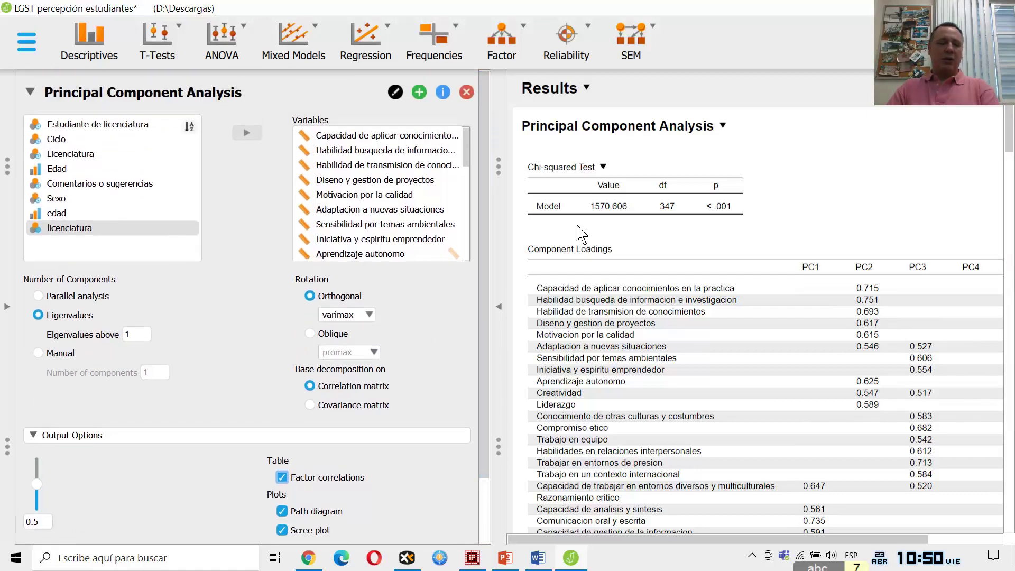
pyautogui.click(500, 308)
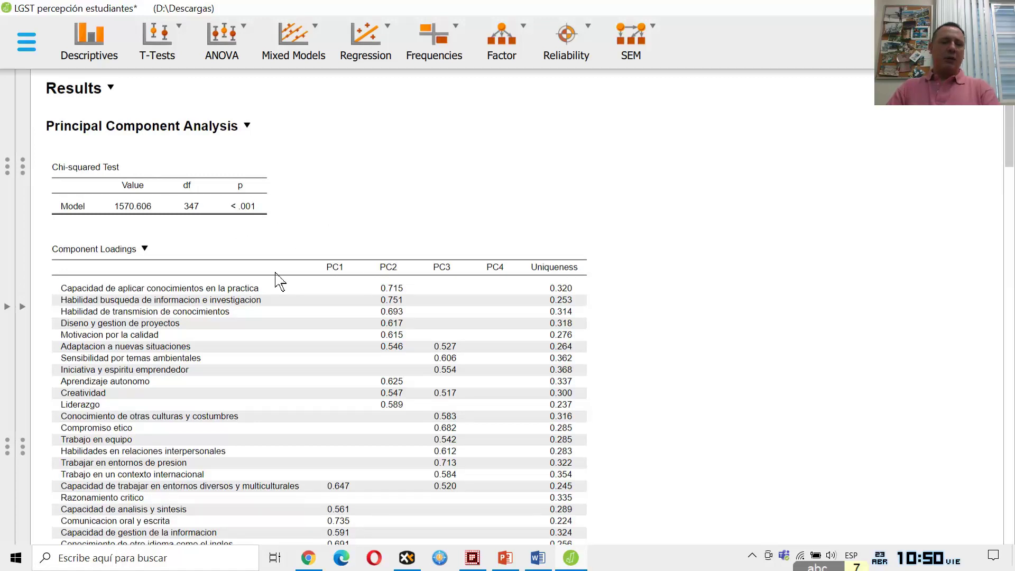
pyautogui.scroll(-2, 280, 281)
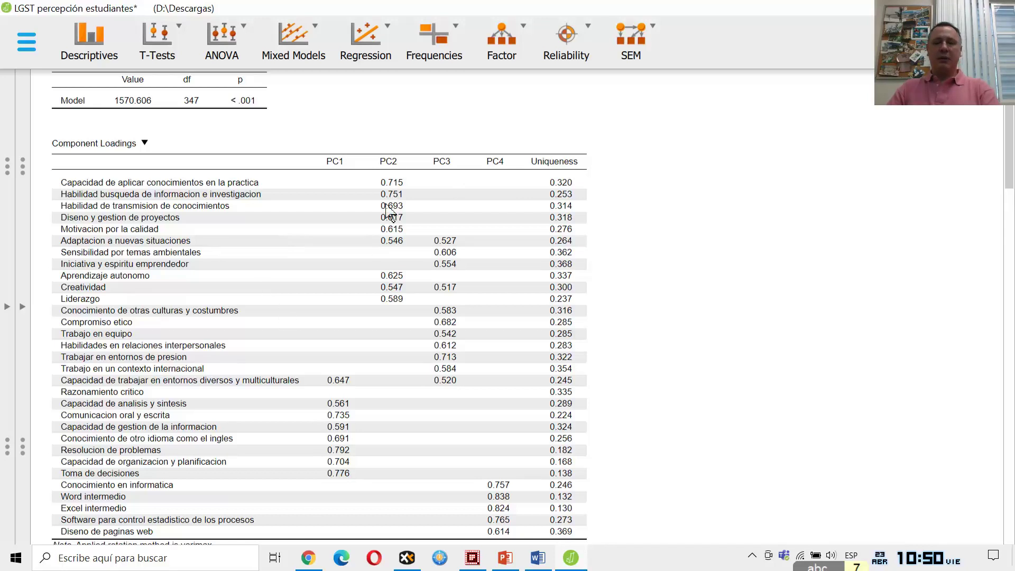
pyautogui.scroll(-2, 497, 426)
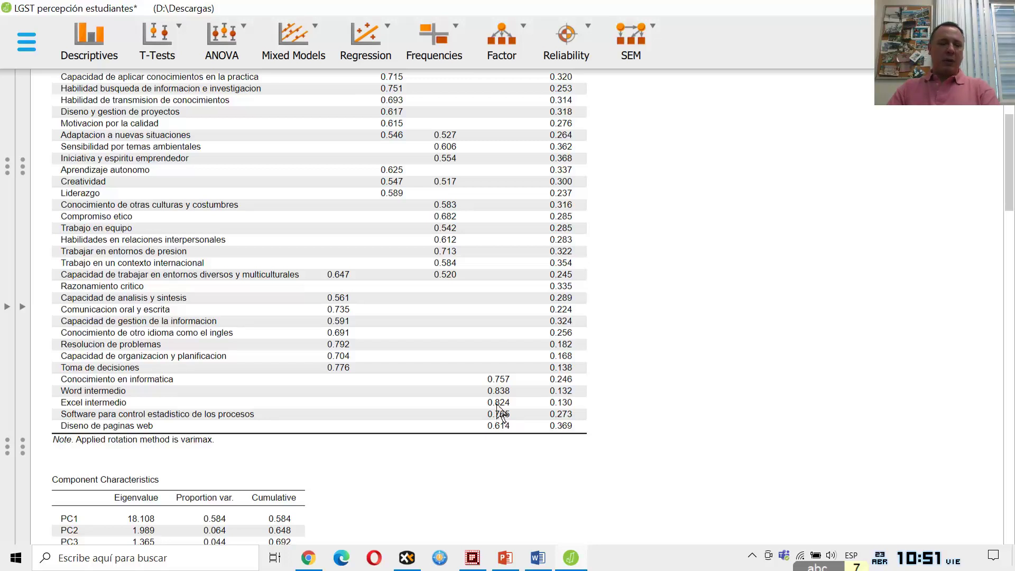
pyautogui.scroll(-2, 458, 420)
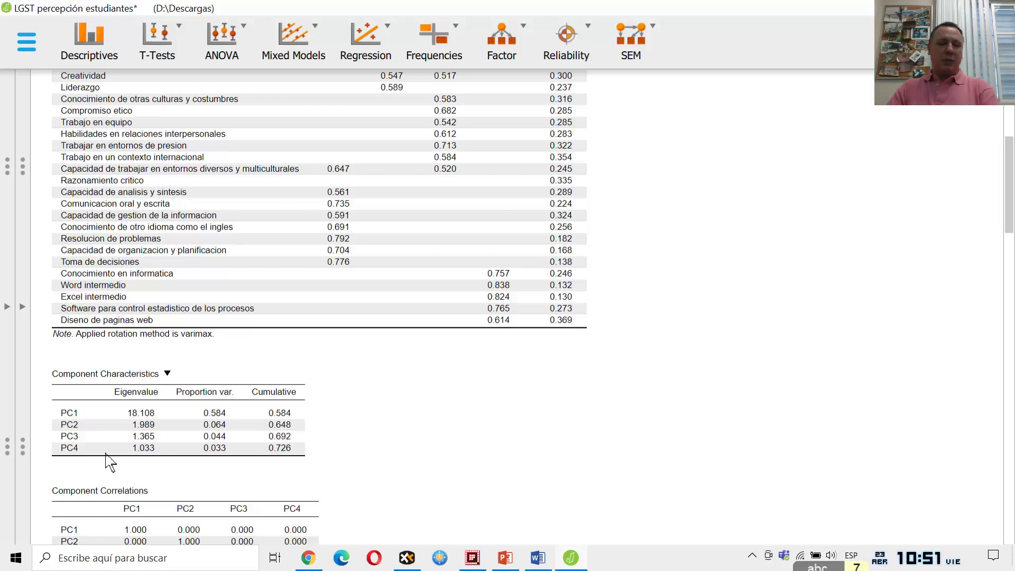
# Examine the component characteristics, component correlations and scree plot with the screen magnified, and close the magnifier
pyautogui.press('super+plus')
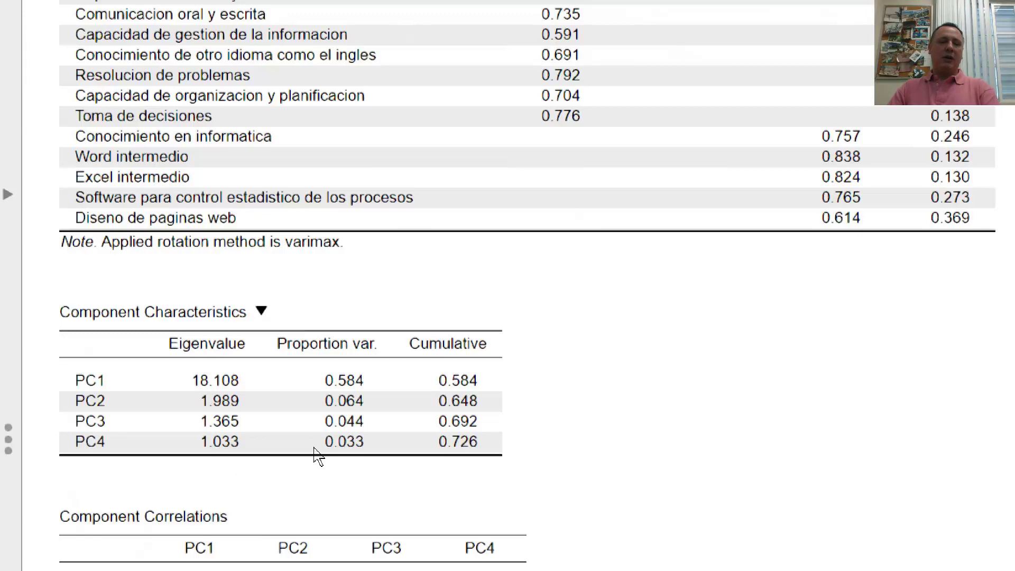
pyautogui.scroll(-3, 316, 453)
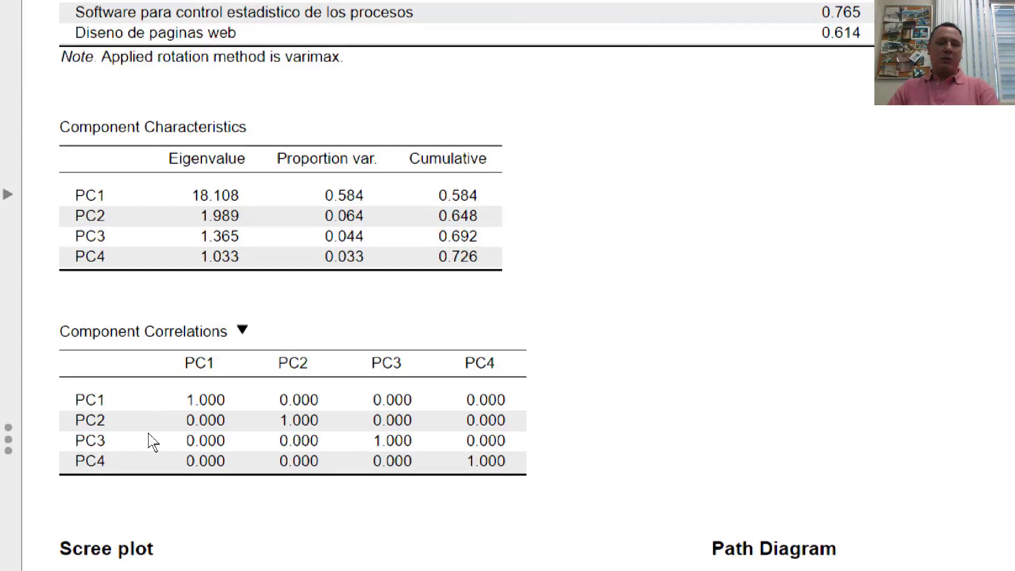
pyautogui.scroll(-3, 320, 370)
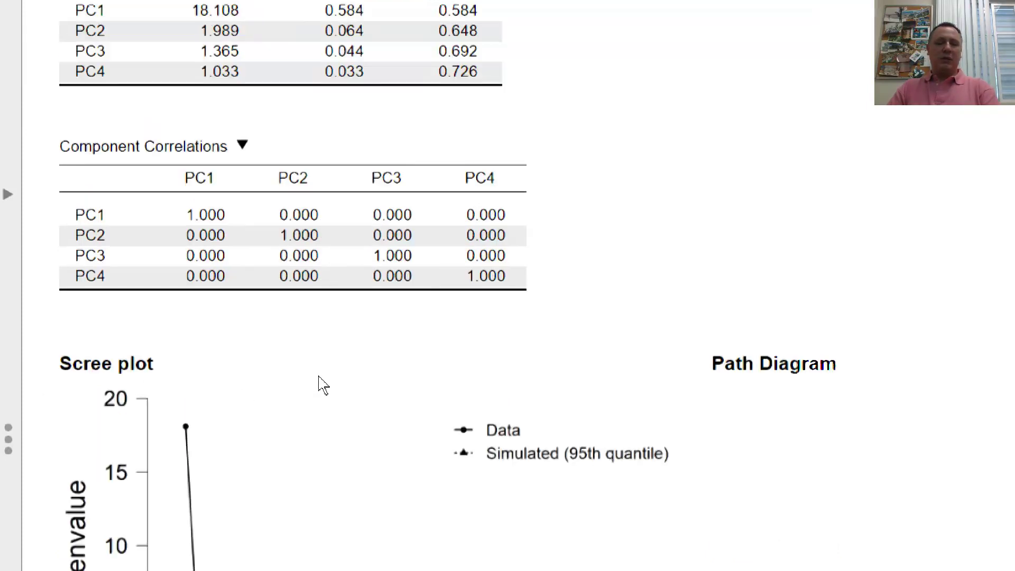
pyautogui.scroll(-3, 317, 380)
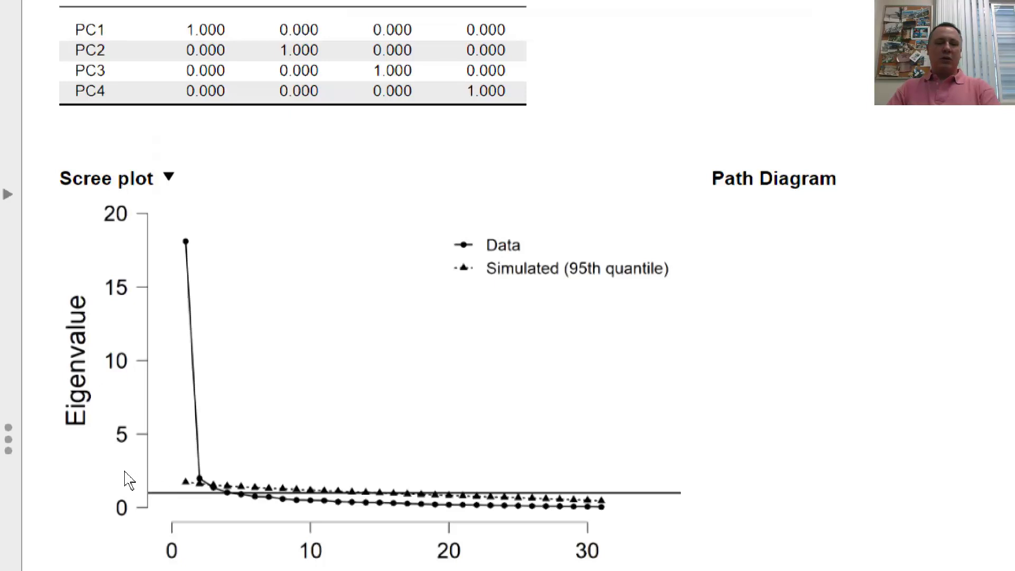
pyautogui.scroll(-3, 312, 471)
pyautogui.scroll(-3, 312, 412)
pyautogui.scroll(3, 476, 264)
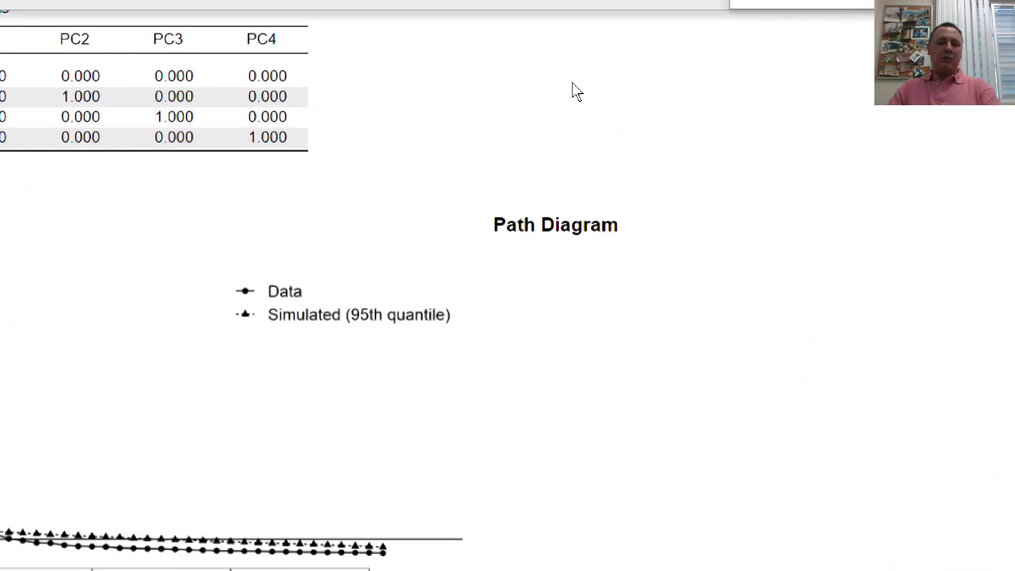
pyautogui.click(667, 68)
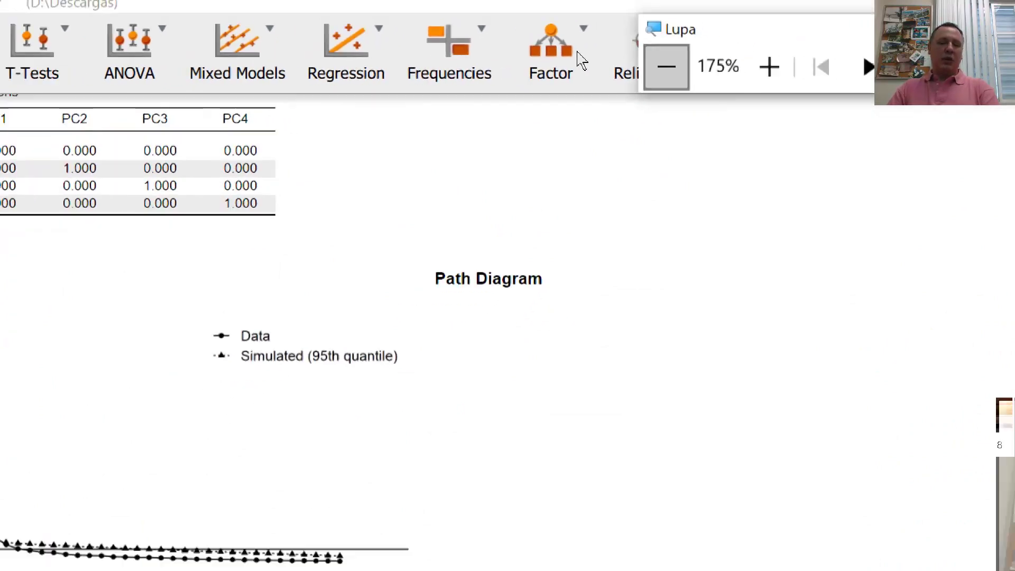
pyautogui.click(814, 26)
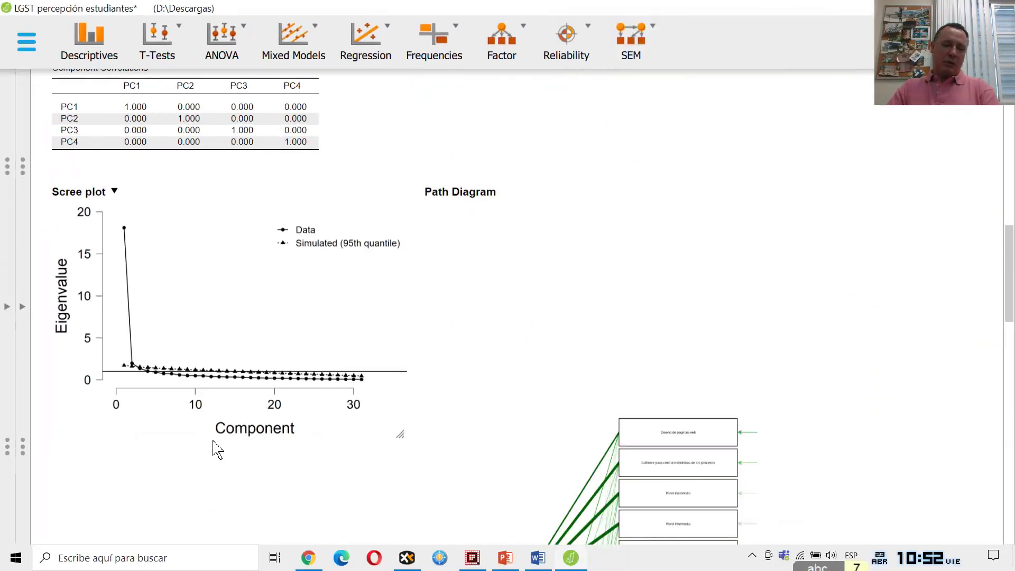
# Examine the path diagram of components and variables, and review the chi-squared test and component loadings again
pyautogui.scroll(-4, 313, 397)
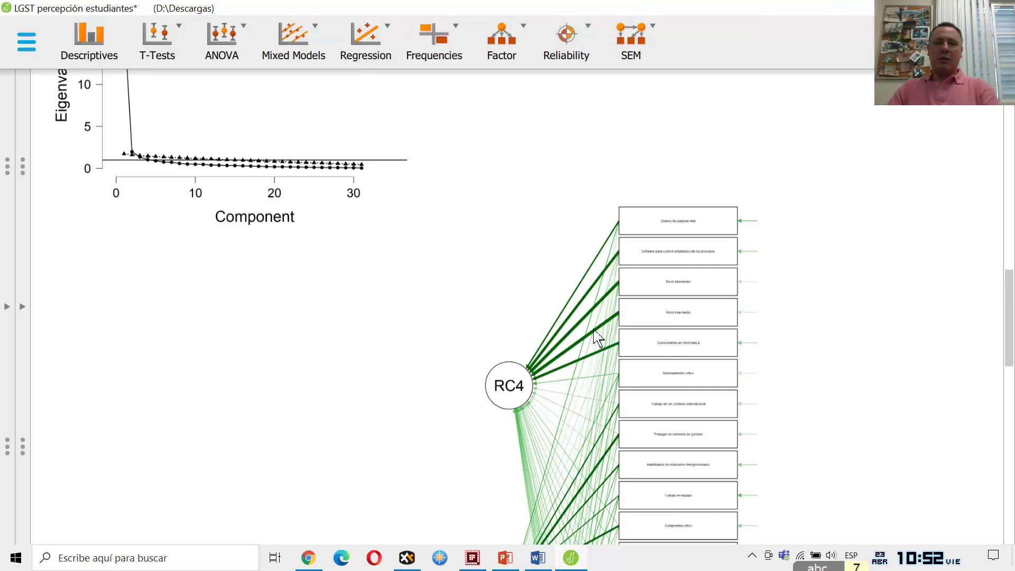
pyautogui.scroll(-12, 515, 406)
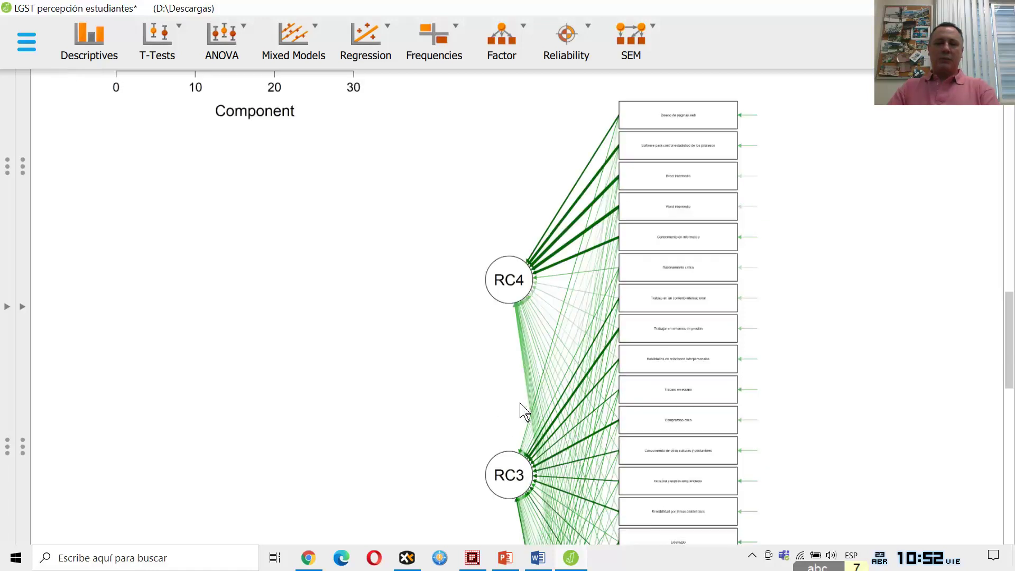
pyautogui.scroll(-4, 513, 405)
pyautogui.scroll(4, 512, 404)
pyautogui.scroll(-4, 510, 412)
pyautogui.scroll(10, 508, 422)
pyautogui.scroll(8, 508, 421)
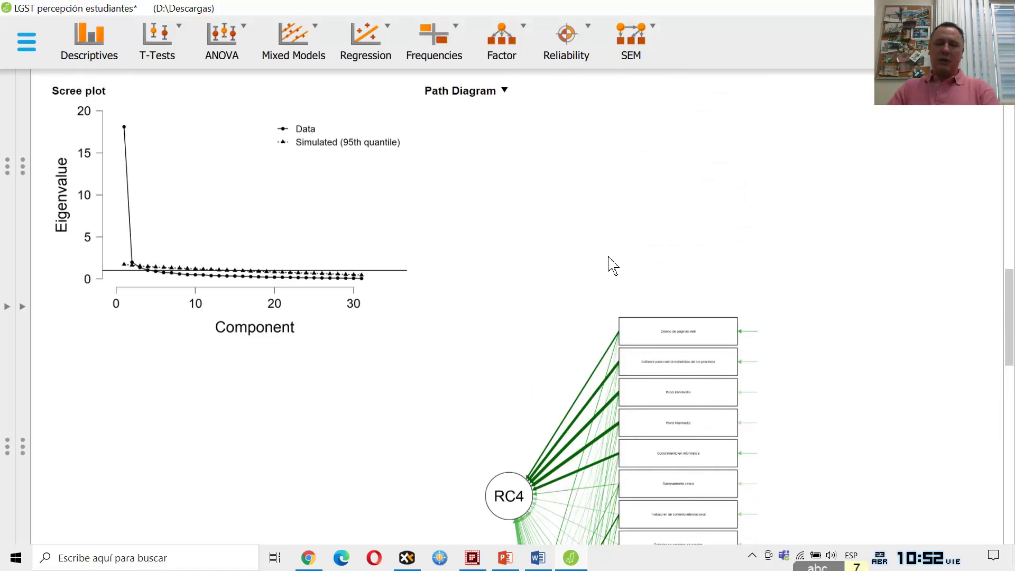
pyautogui.scroll(10, 616, 276)
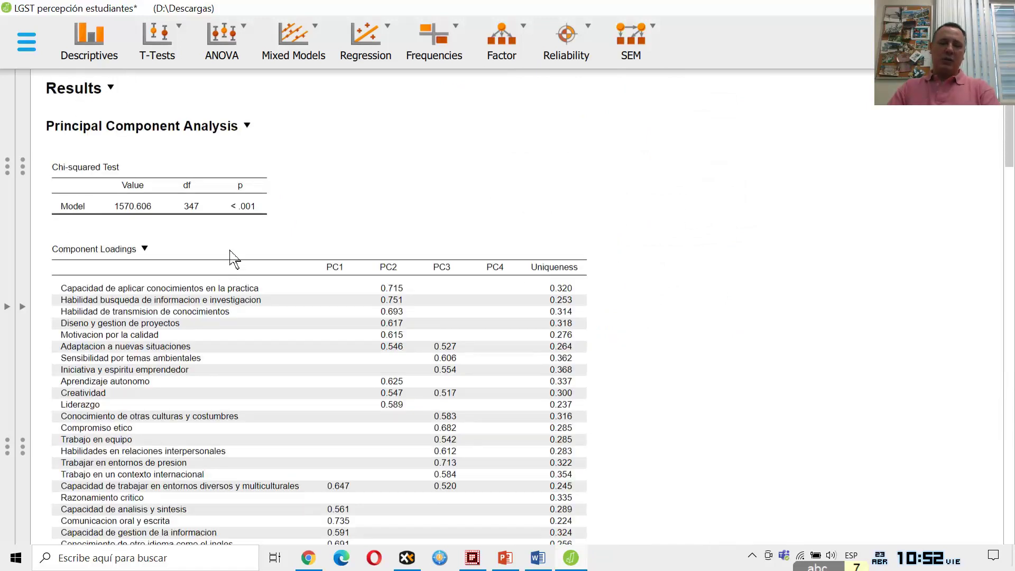
pyautogui.scroll(-2, 280, 304)
pyautogui.scroll(2, 280, 304)
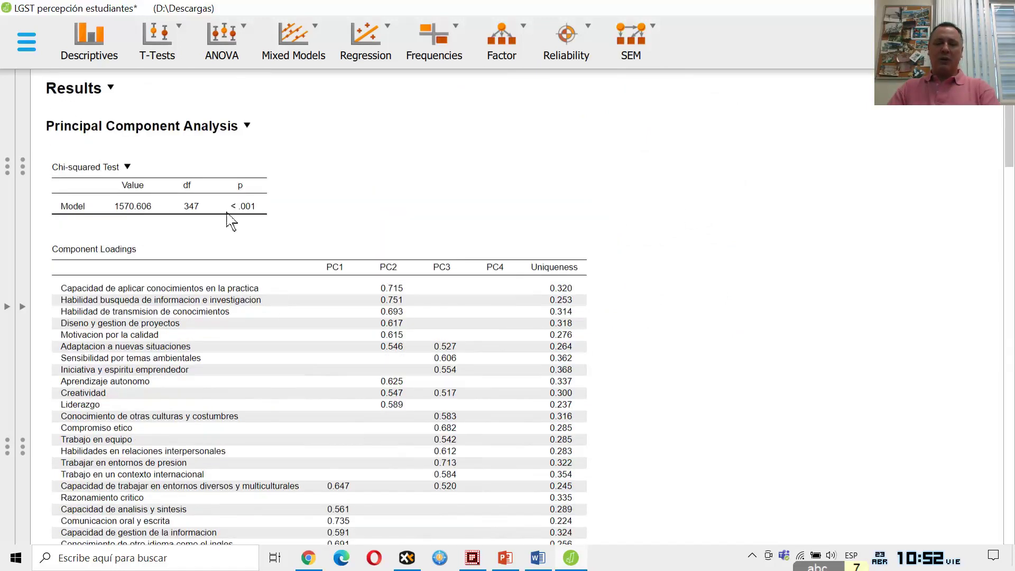
pyautogui.click(247, 127)
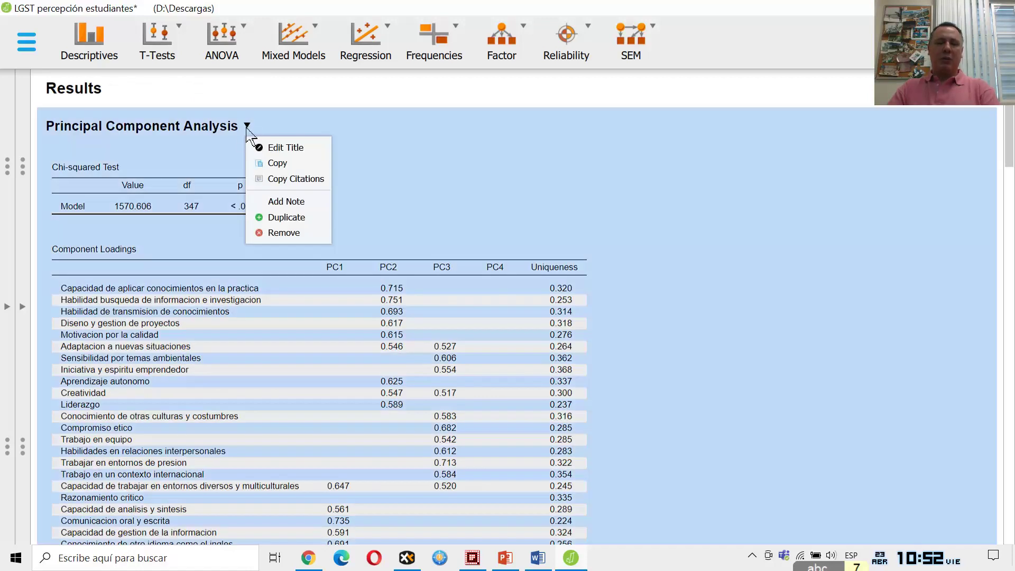
pyautogui.click(484, 248)
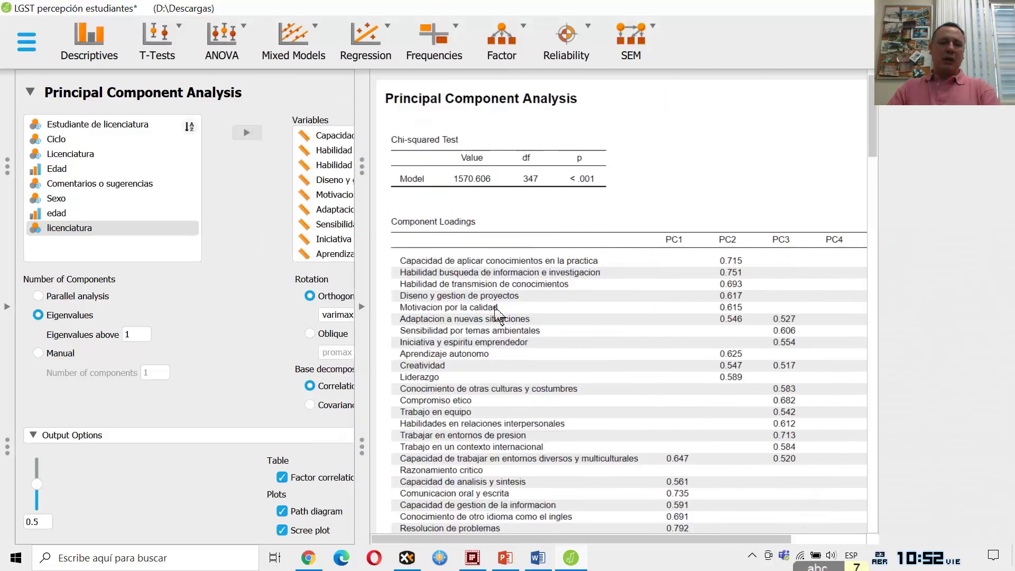
pyautogui.click(497, 312)
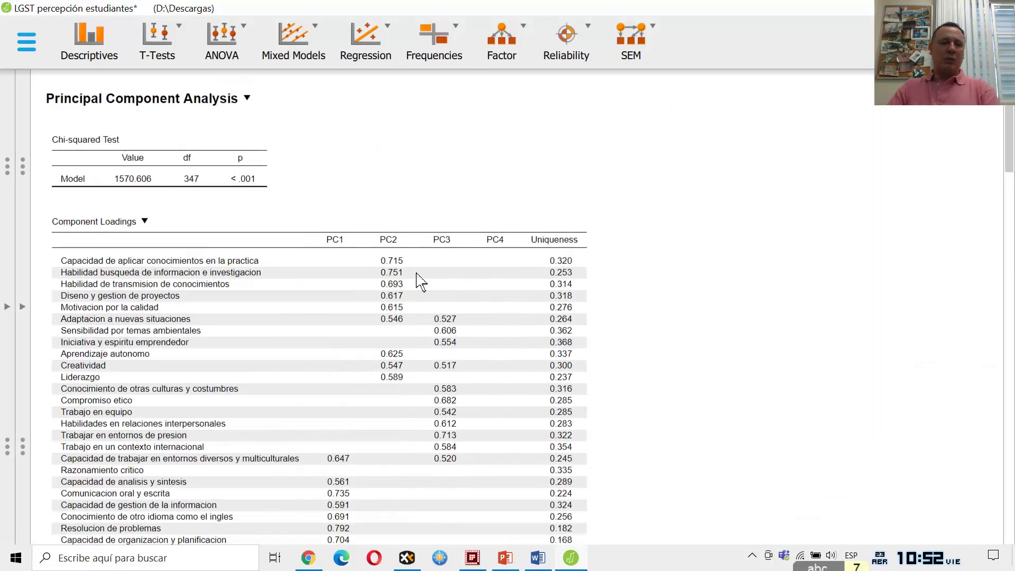
pyautogui.click(246, 98)
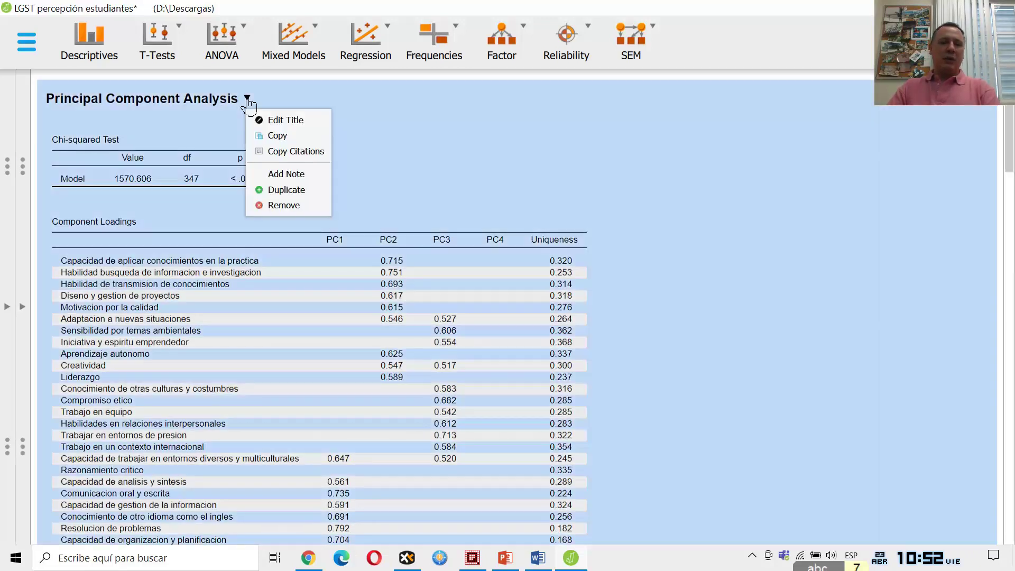
pyautogui.click(339, 221)
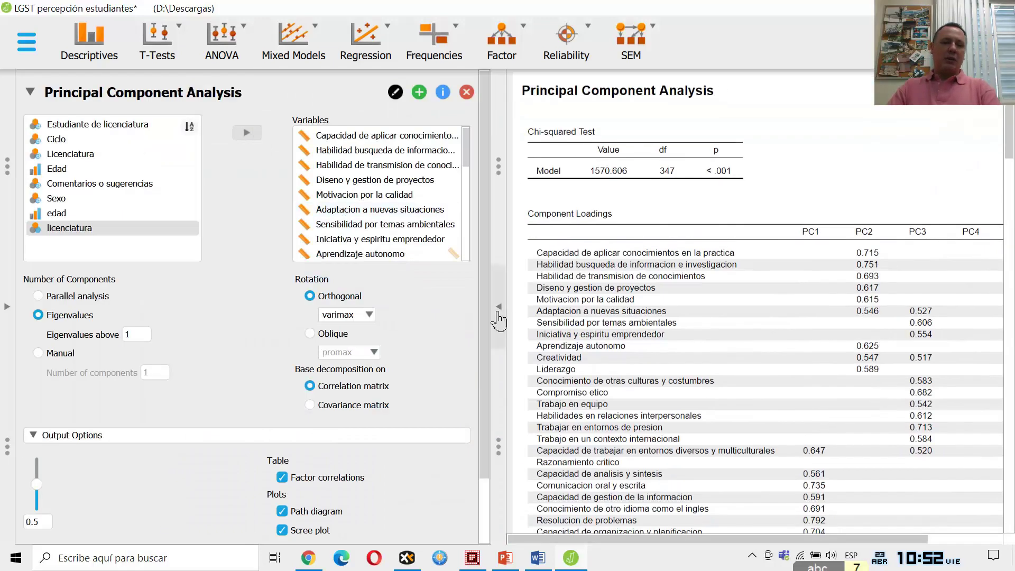
pyautogui.click(498, 313)
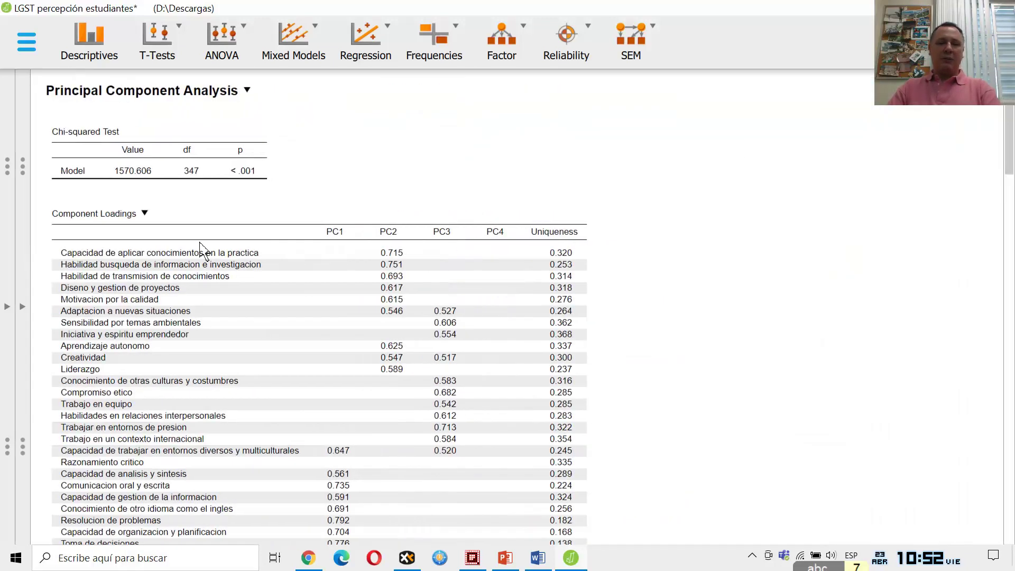
# Copy the Component Loadings table and paste it at the end of the UNIQUENESS ACP document in Word
pyautogui.click(144, 214)
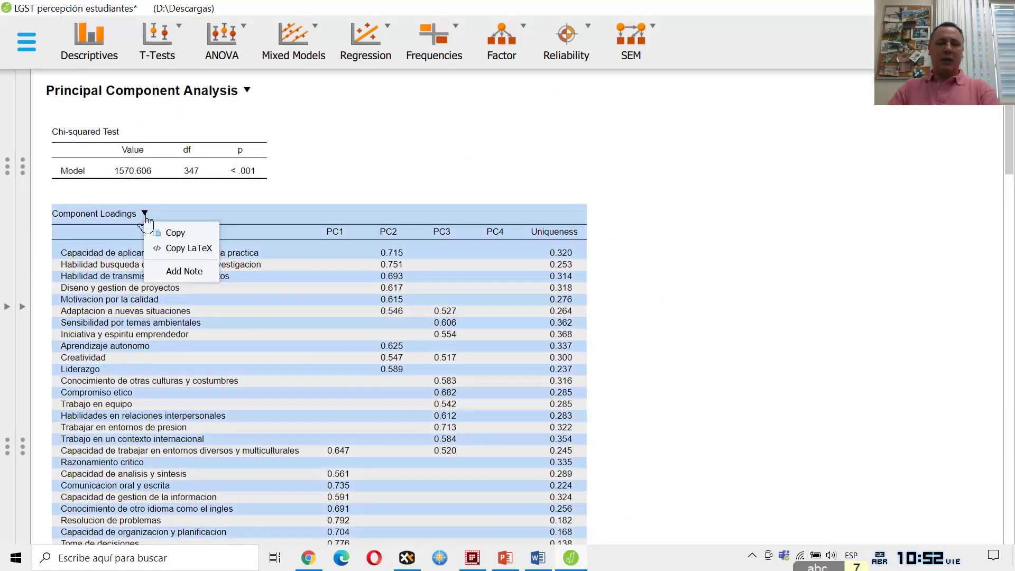
pyautogui.click(172, 233)
pyautogui.click(536, 558)
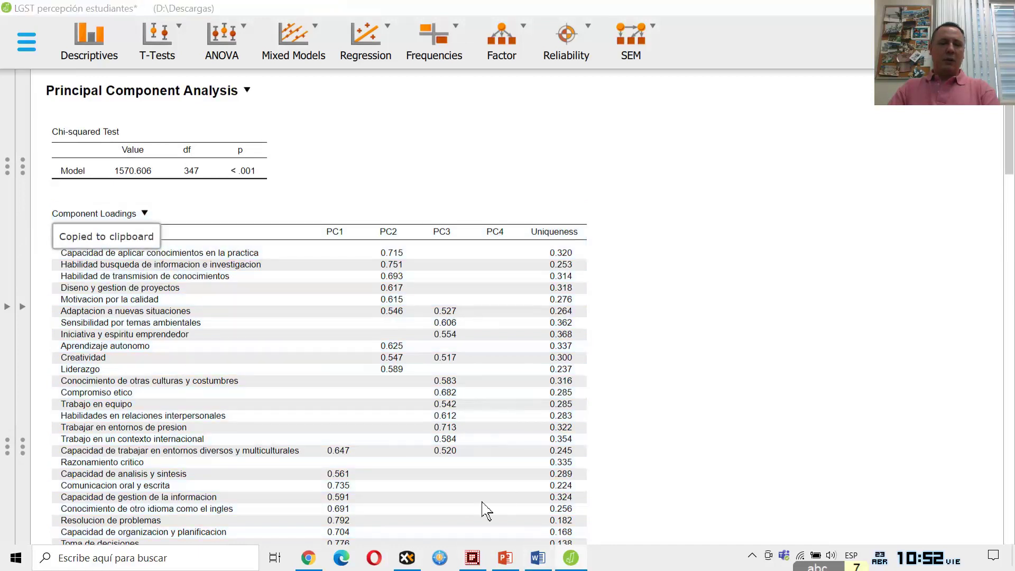
pyautogui.scroll(-10, 446, 431)
pyautogui.scroll(8, 444, 423)
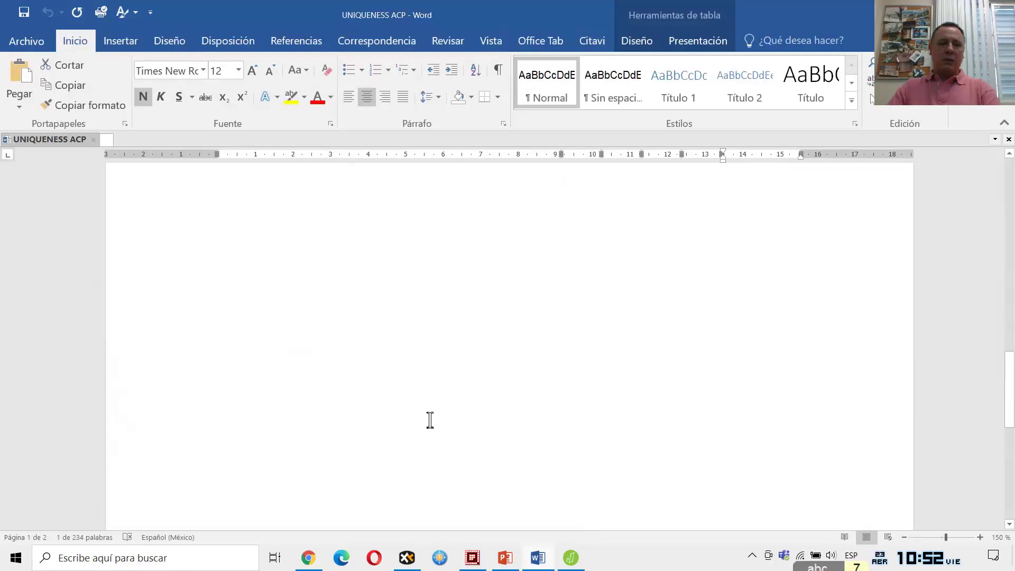
pyautogui.click(316, 474)
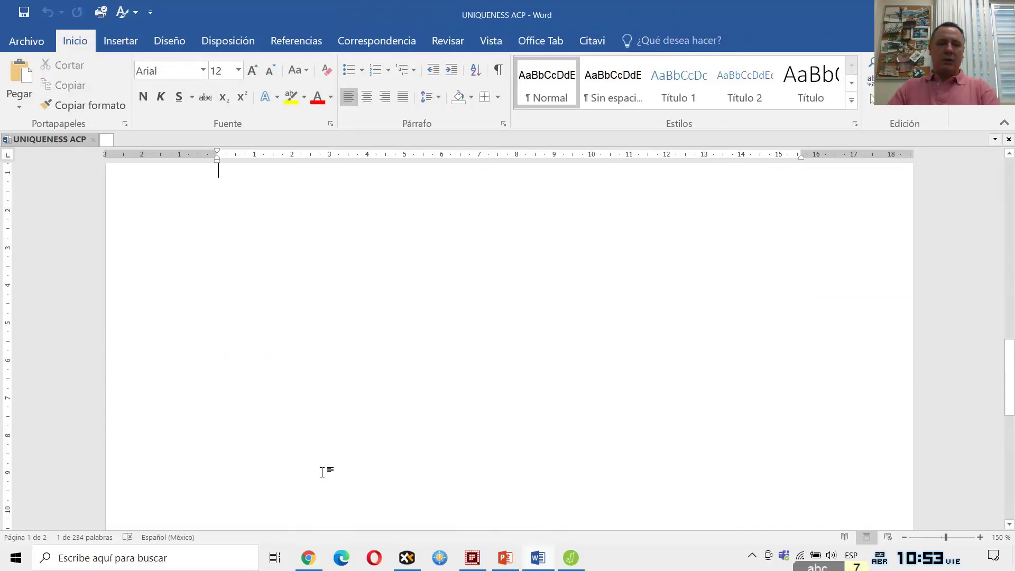
pyautogui.press('BackSpace')
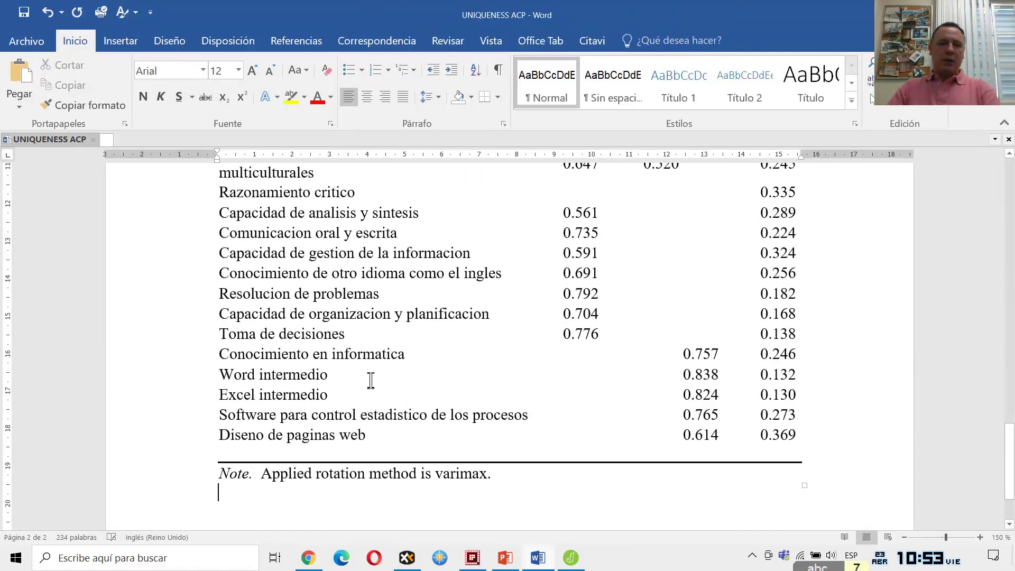
pyautogui.scroll(10, 424, 375)
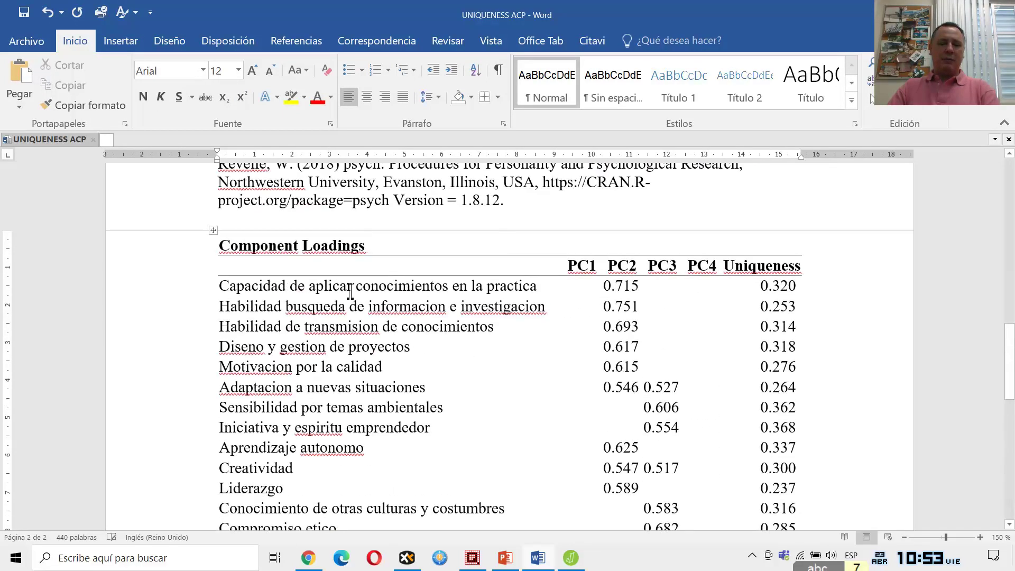
# Switch to JASP, copy the citations of the Principal Component Analysis, and paste them below the new table in the Word document
pyautogui.click(571, 558)
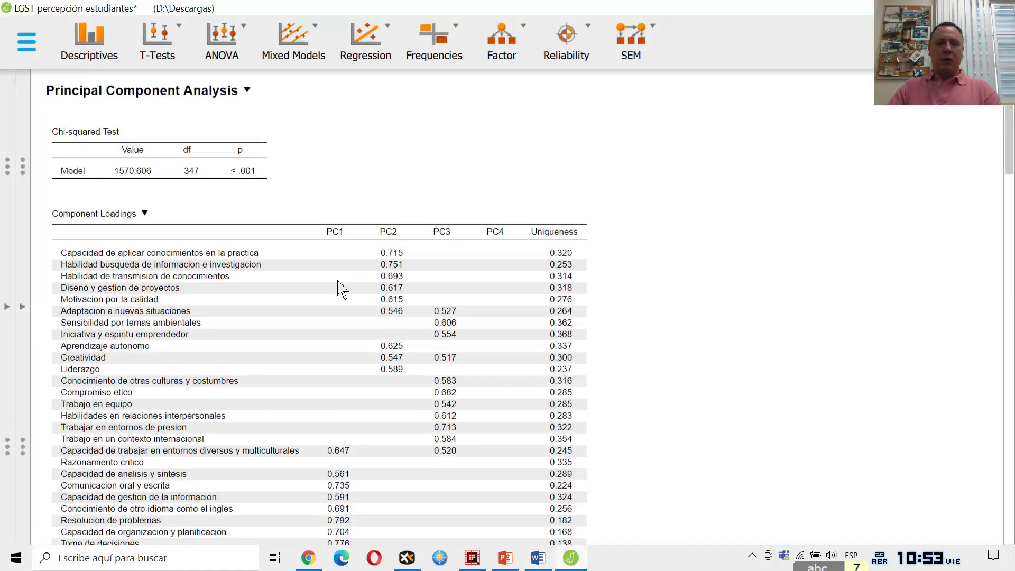
pyautogui.click(247, 91)
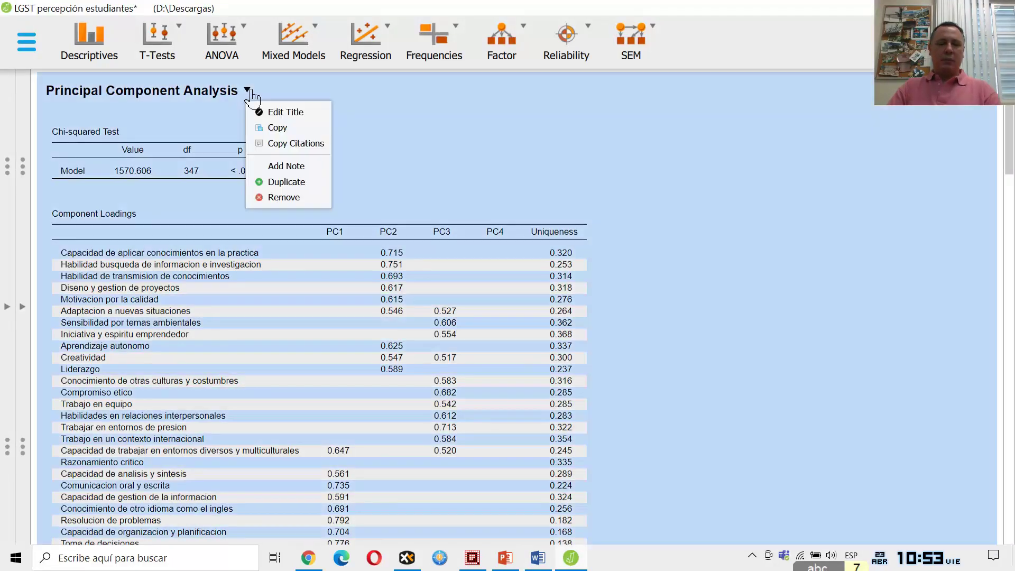
pyautogui.click(278, 143)
pyautogui.click(538, 558)
pyautogui.scroll(-10, 526, 494)
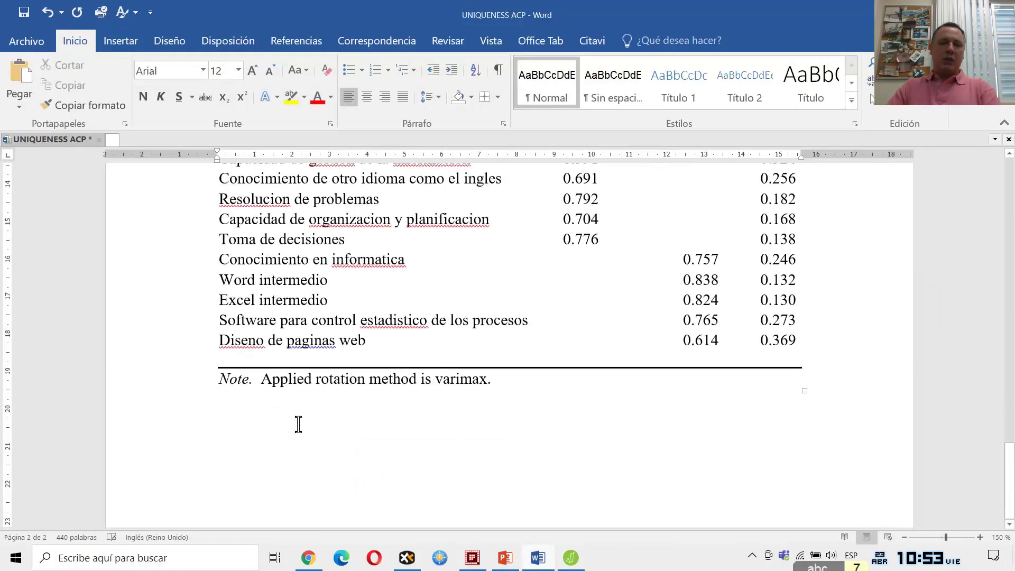
pyautogui.hotkey('ctrl', 'v')
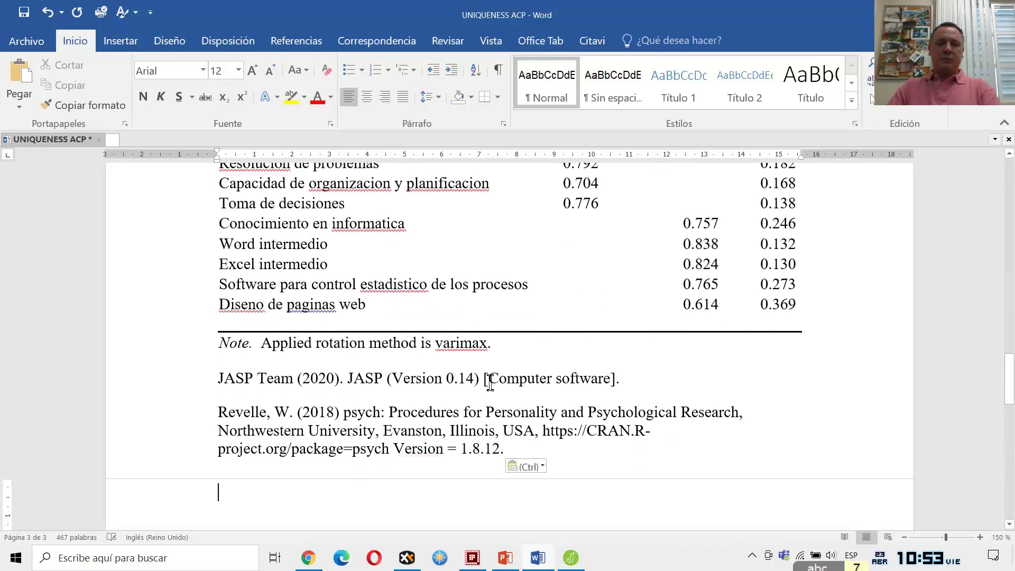
# Turn the JASP citation under the table into the source line "Fuente: JASP (Version 0.14);"
pyautogui.click(220, 379)
pyautogui.write('Fuente:')
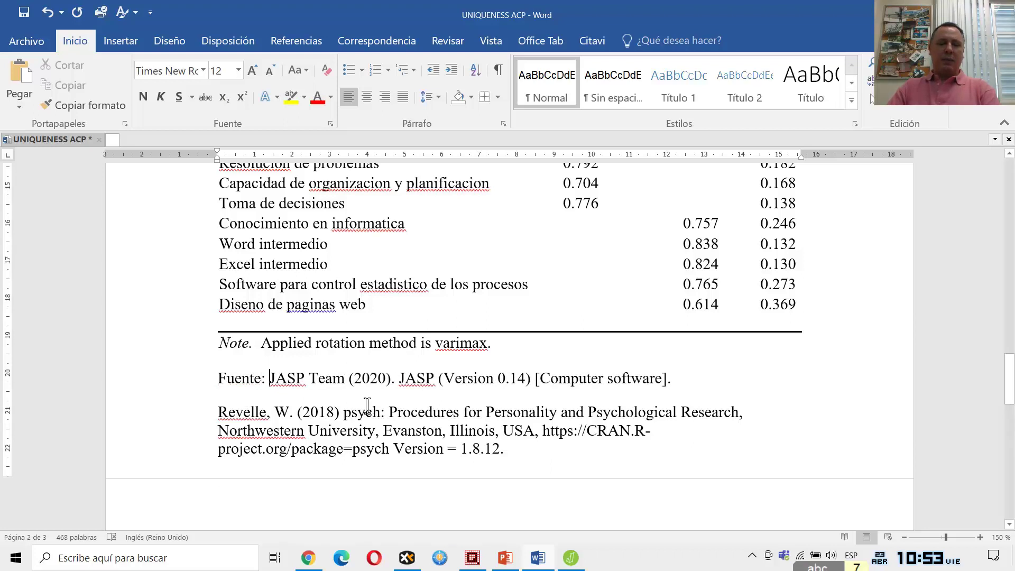
pyautogui.moveTo(399, 380); pyautogui.dragTo(272, 380)
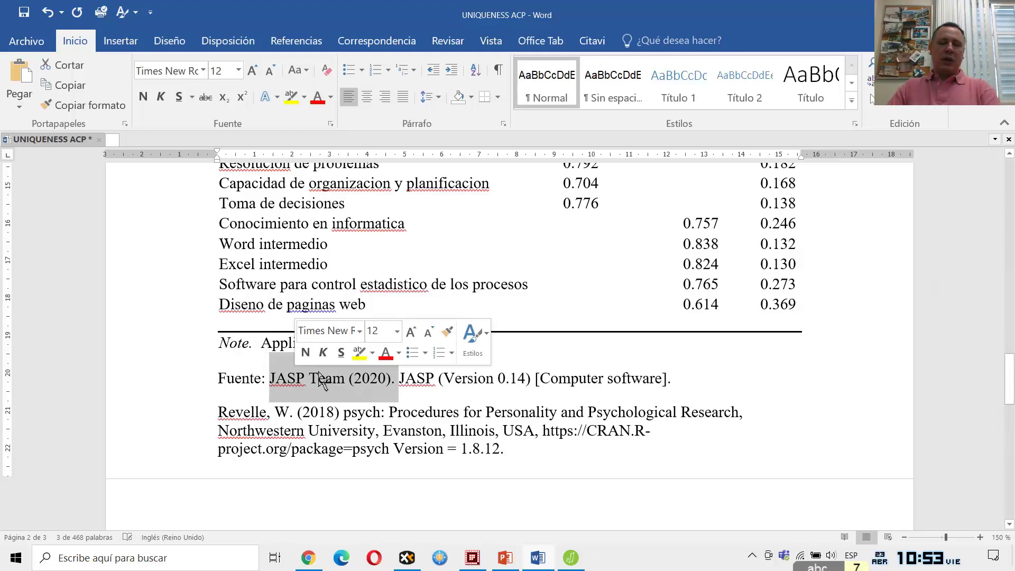
pyautogui.press('Delete')
pyautogui.moveTo(542, 379); pyautogui.dragTo(406, 380)
pyautogui.press('Delete')
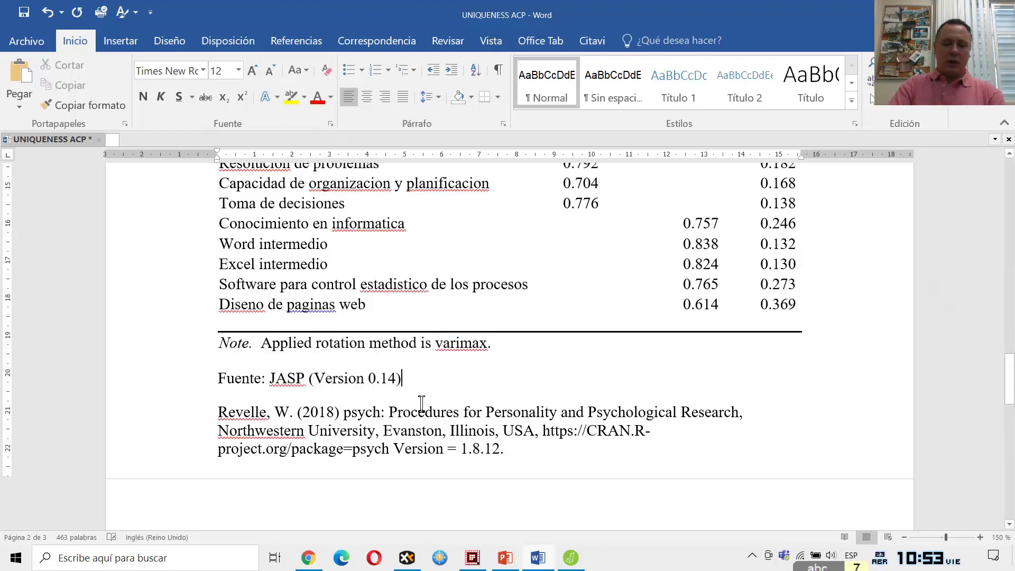
pyautogui.write(';')
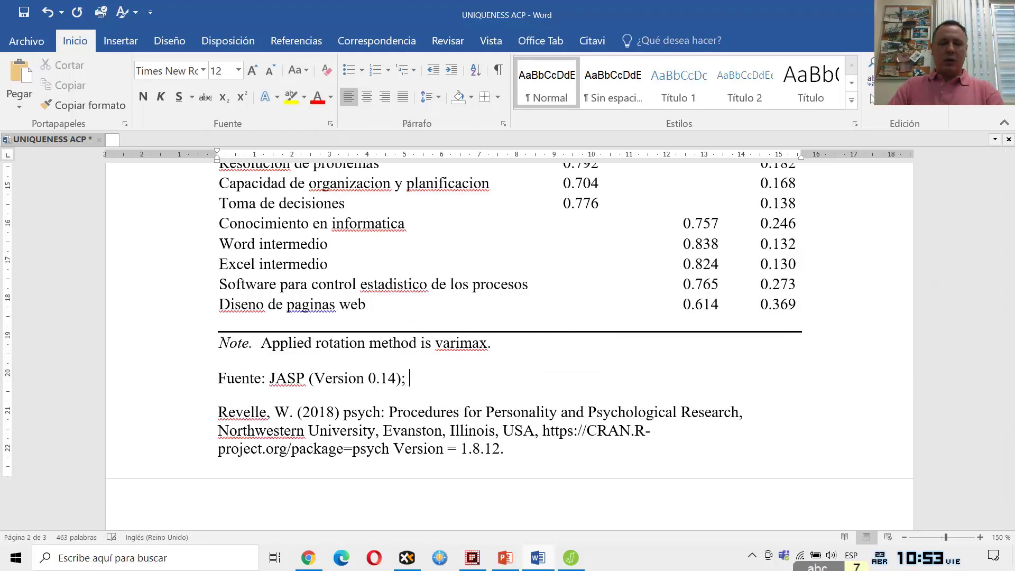
# Append the author and year (2018) of the psych package citation to the source line, ending with a period
pyautogui.moveTo(342, 413); pyautogui.dragTo(218, 413)
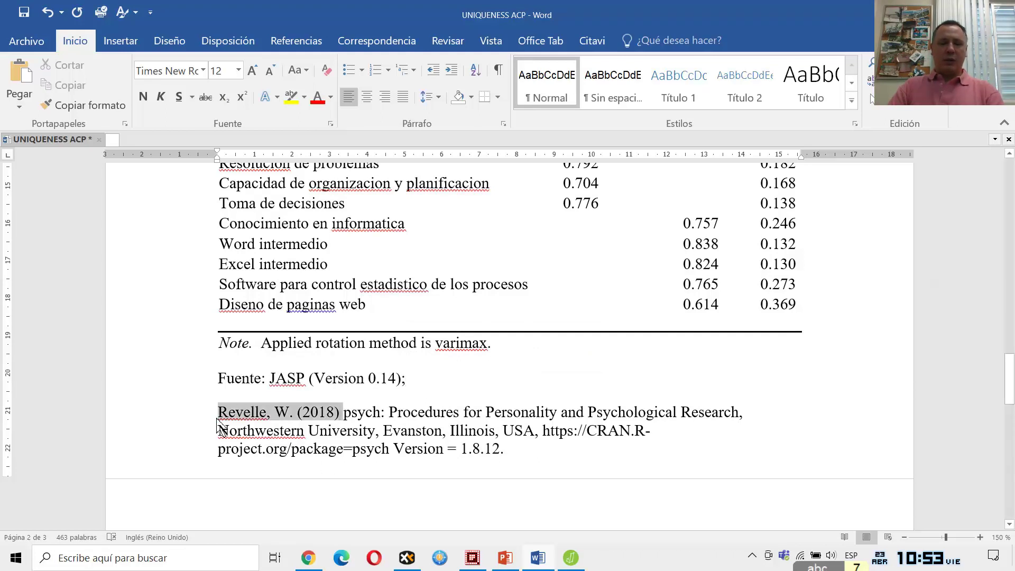
pyautogui.hotkey('ctrl', 'c')
pyautogui.click(455, 381)
pyautogui.hotkey('ctrl', 'v')
pyautogui.write('.')
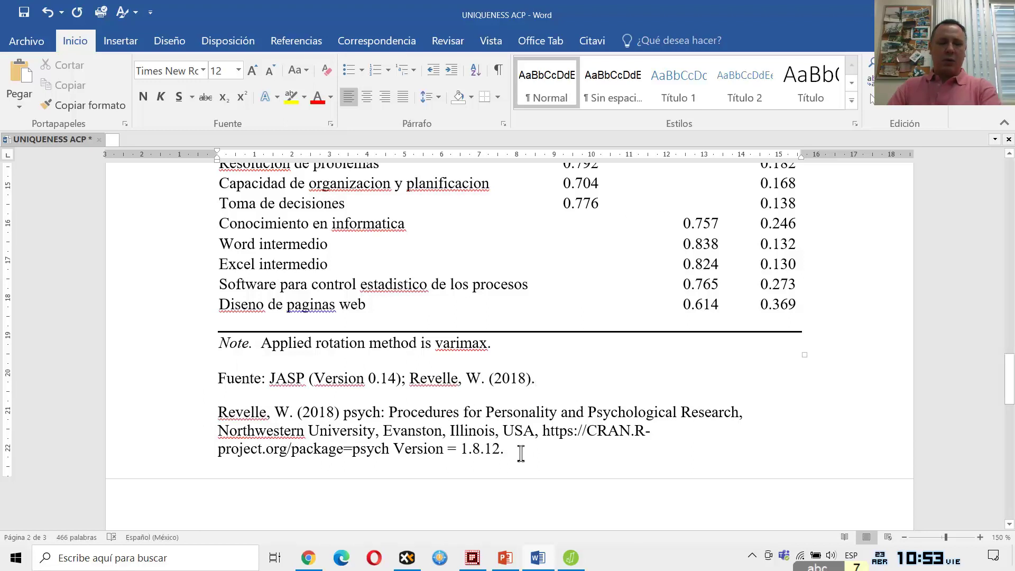
# Insert a page break before the psych package reference so it starts on a new page
pyautogui.moveTo(523, 453); pyautogui.dragTo(197, 427)
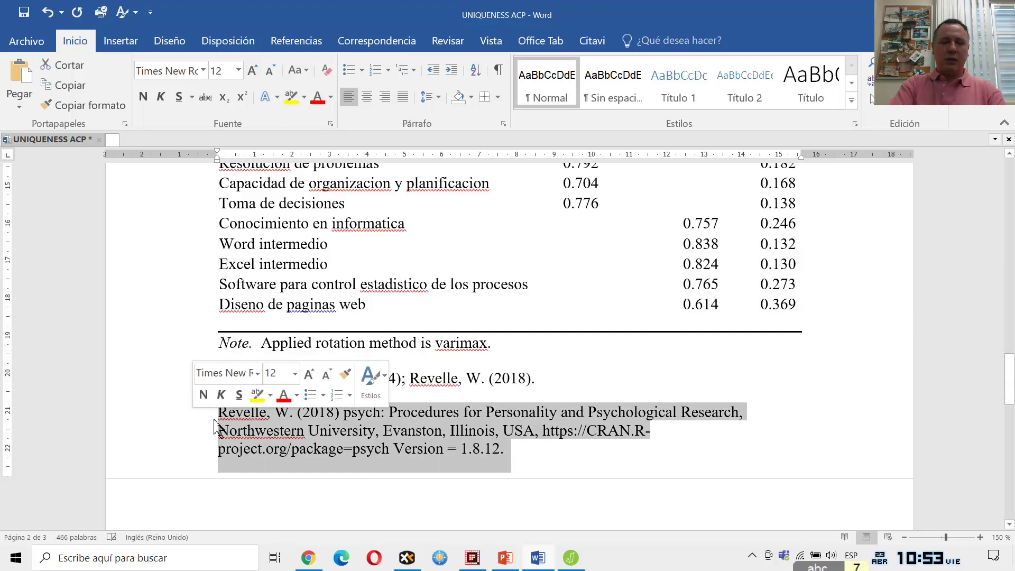
pyautogui.click(218, 416)
pyautogui.hotkey('ctrl', 'Return')
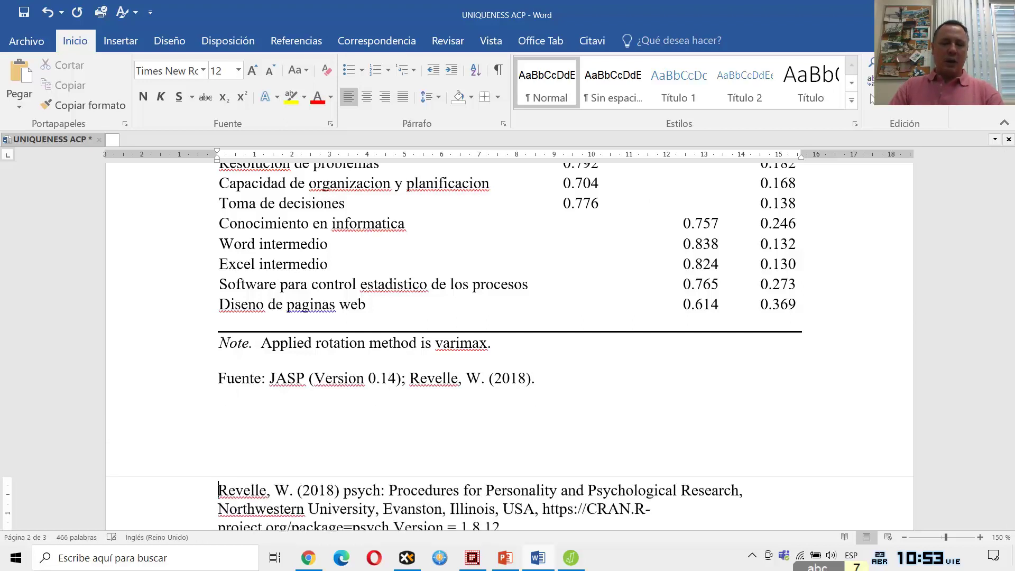
# Add the bold heading "Referencias" on its own line above the psych package reference
pyautogui.press('Return')
pyautogui.press('Up')
pyautogui.write('Refernci')
pyautogui.press('BackSpace')
pyautogui.press('BackSpace')
pyautogui.write('encias')
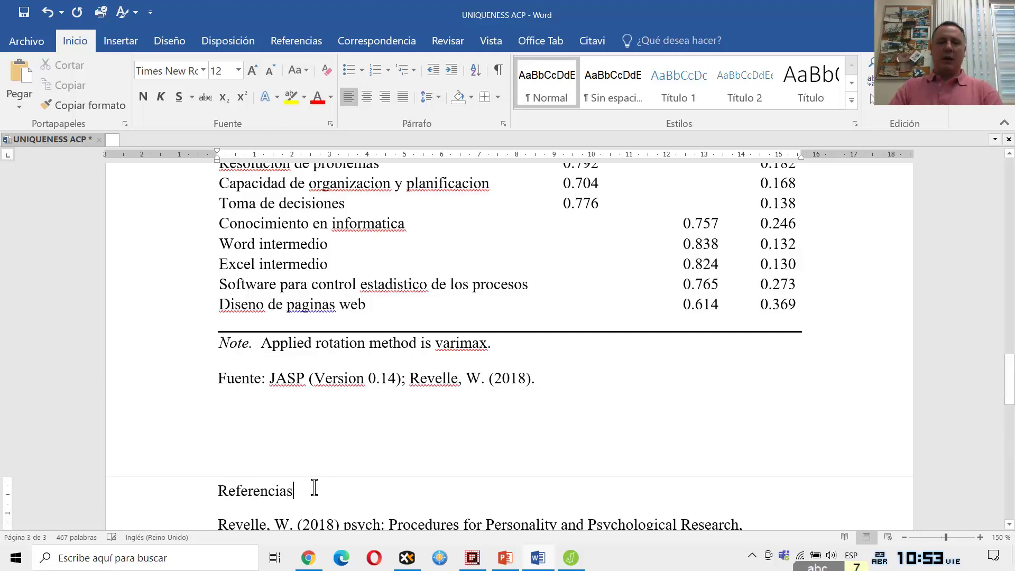
pyautogui.click(152, 491)
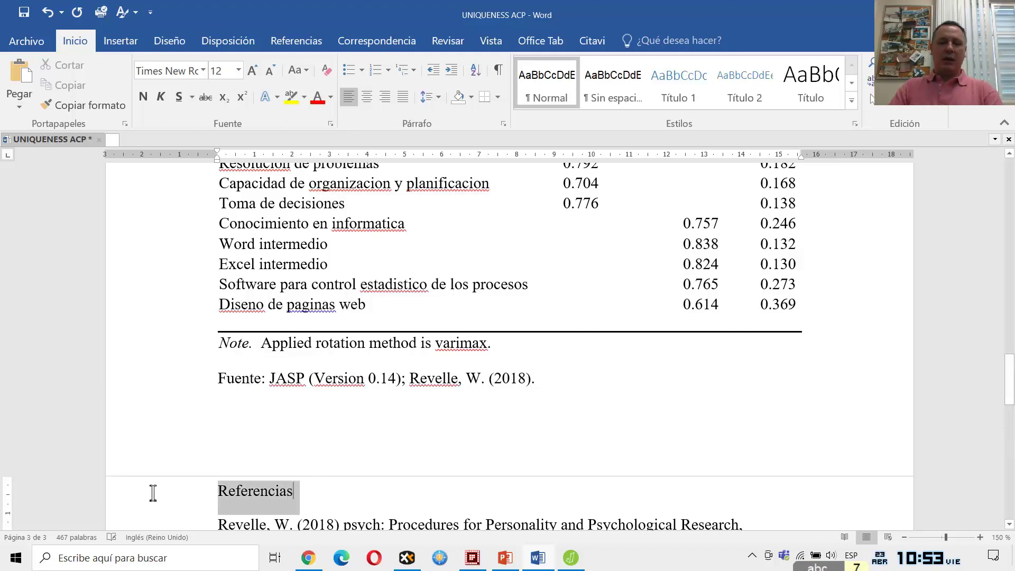
pyautogui.click(143, 97)
pyautogui.click(332, 367)
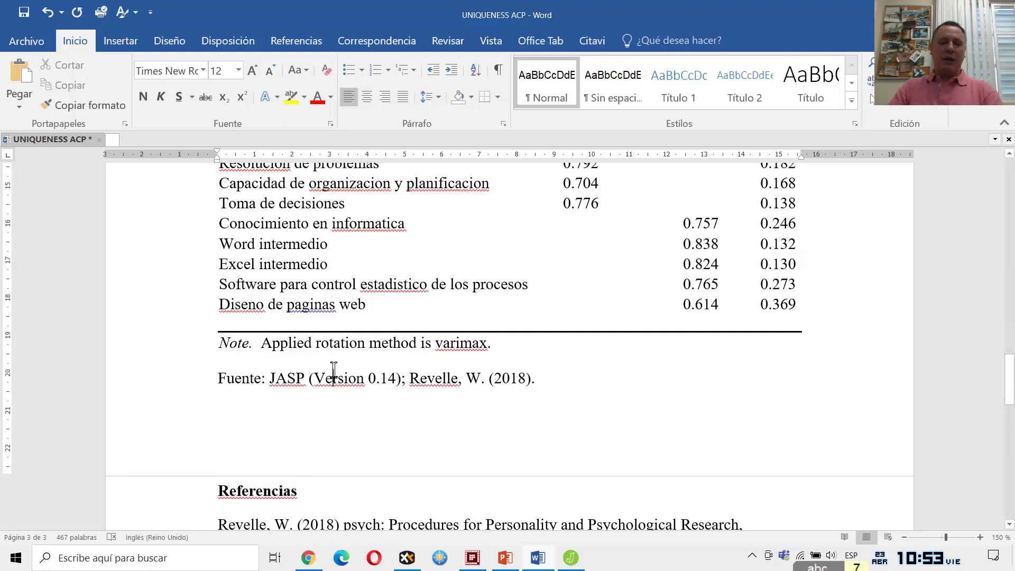
# Examine the colour-highlighted Component Loadings table at the start of the document, comparing loadings and uniqueness values by component
pyautogui.scroll(4, 334, 365)
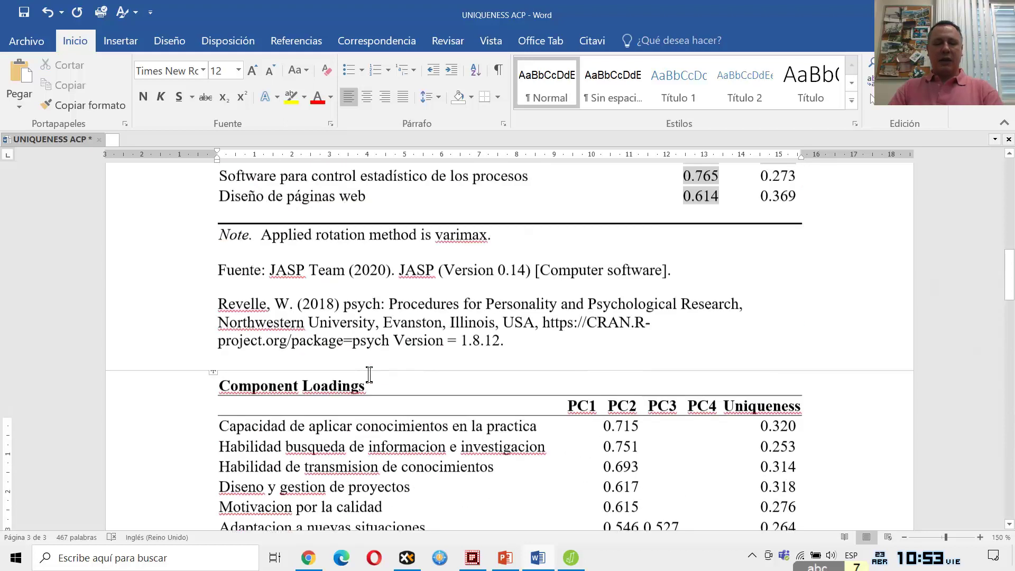
pyautogui.scroll(3, 372, 375)
pyautogui.scroll(10, 372, 374)
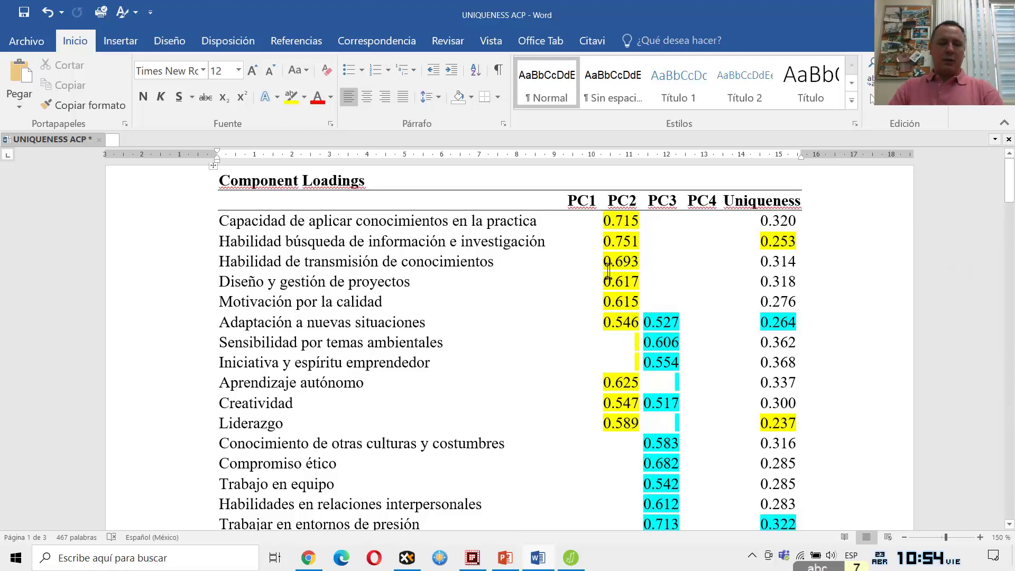
pyautogui.scroll(-3, 574, 316)
pyautogui.scroll(-3, 574, 315)
pyautogui.scroll(3, 564, 274)
pyautogui.scroll(-3, 565, 278)
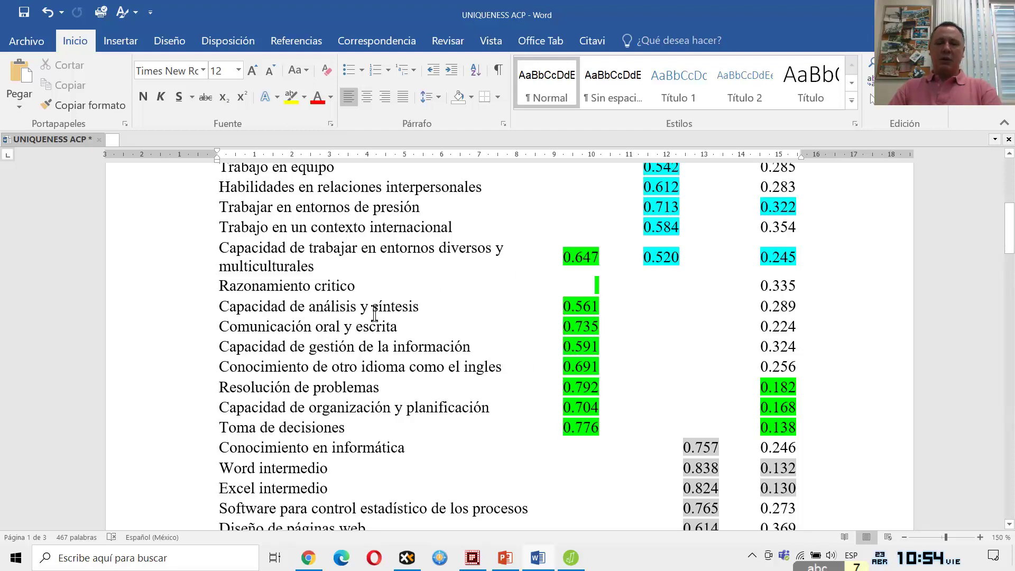
# Select the PC1 variable names from "Capacidad de trabajar en entornos diversos y multiculturales" to "Toma de decisiones" and review them against the table headings
pyautogui.moveTo(221, 254); pyautogui.dragTo(509, 421)
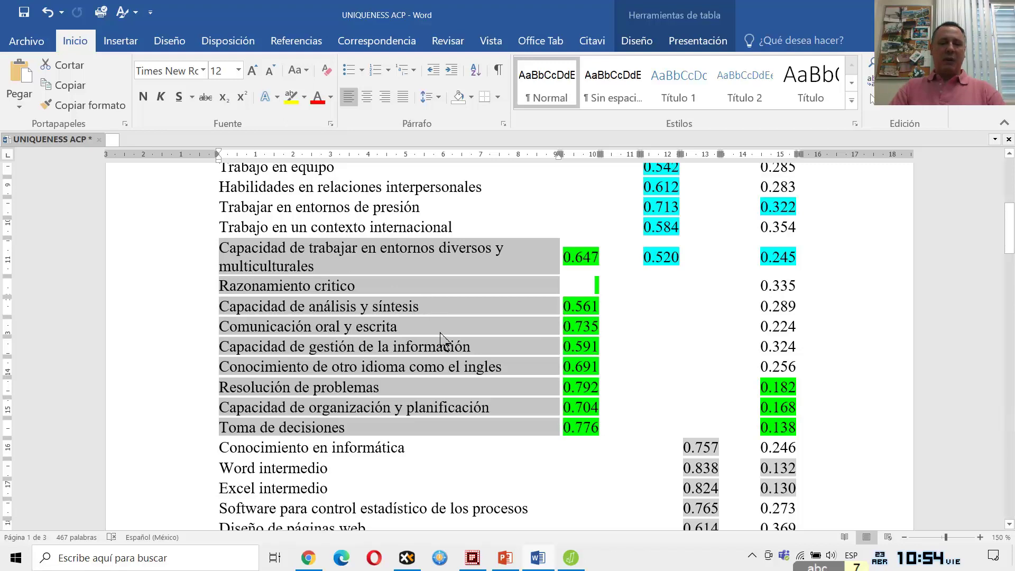
pyautogui.scroll(6, 449, 346)
pyautogui.scroll(-6, 512, 320)
pyautogui.scroll(-1, 517, 410)
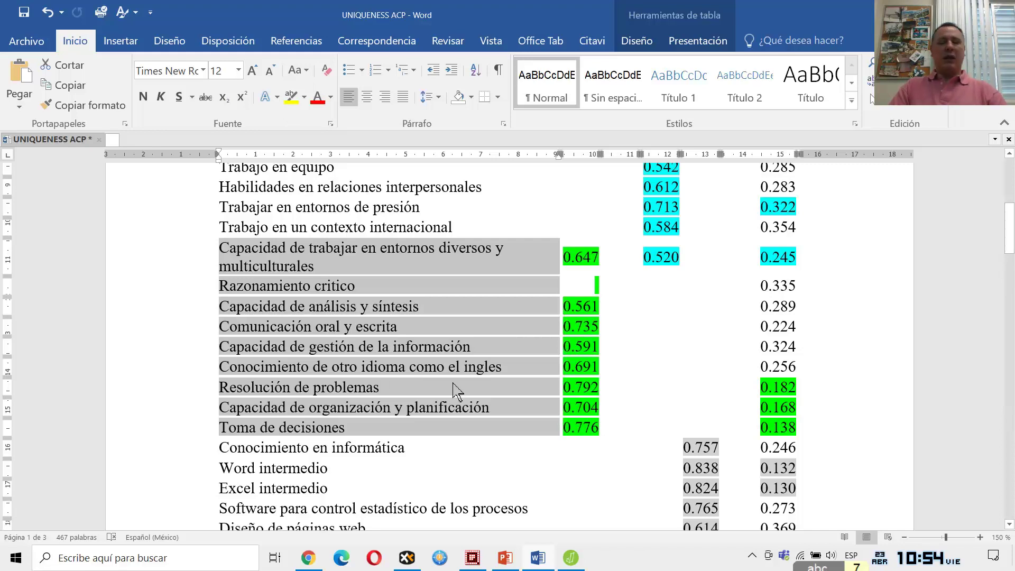
# Select the variable names from "Capacidad de aplicar conocimientos en la practica" to "Liderazgo" and review their PC2 loadings
pyautogui.scroll(6, 476, 390)
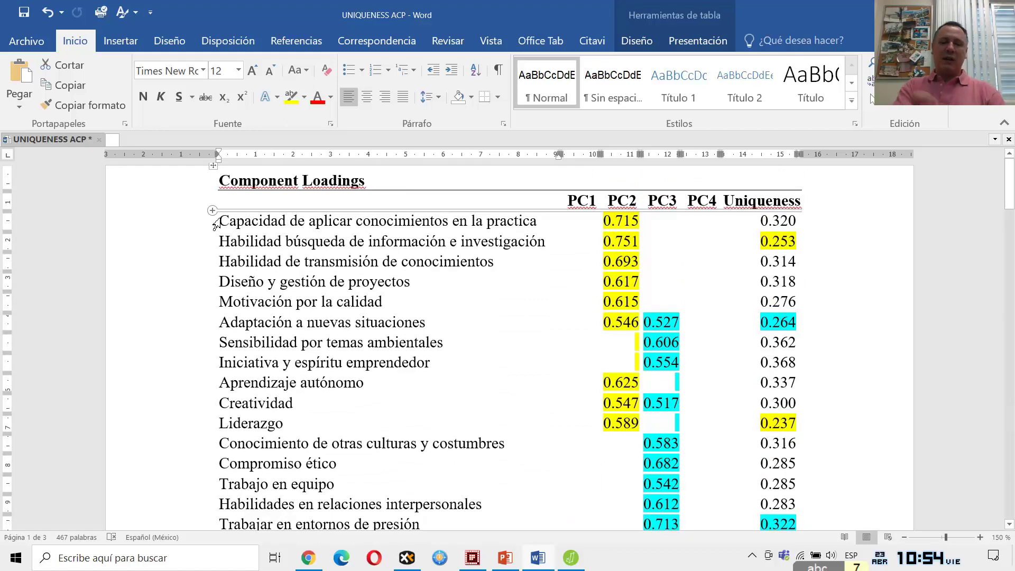
pyautogui.moveTo(224, 220); pyautogui.dragTo(573, 421)
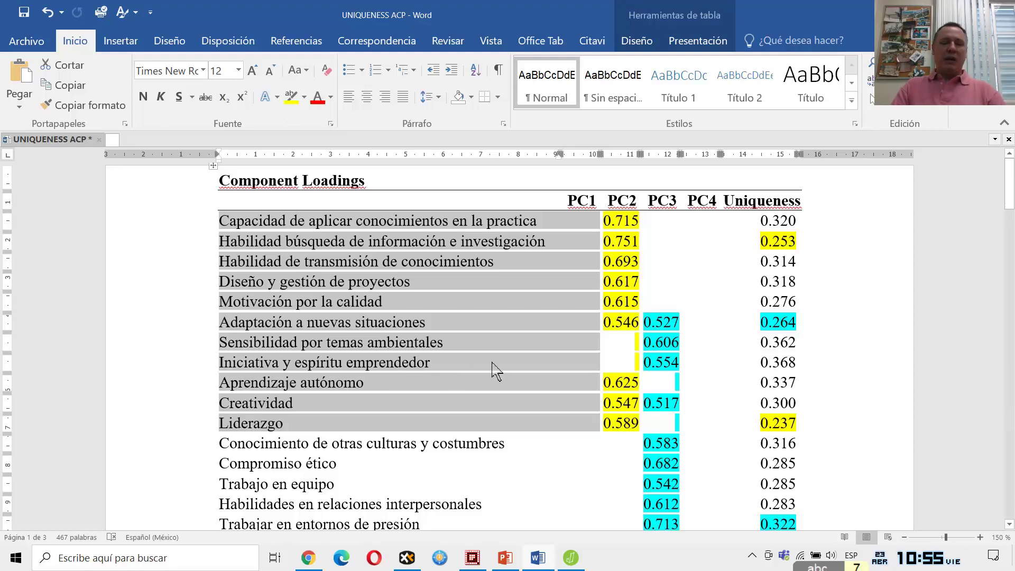
pyautogui.scroll(-4, 519, 364)
pyautogui.scroll(4, 555, 256)
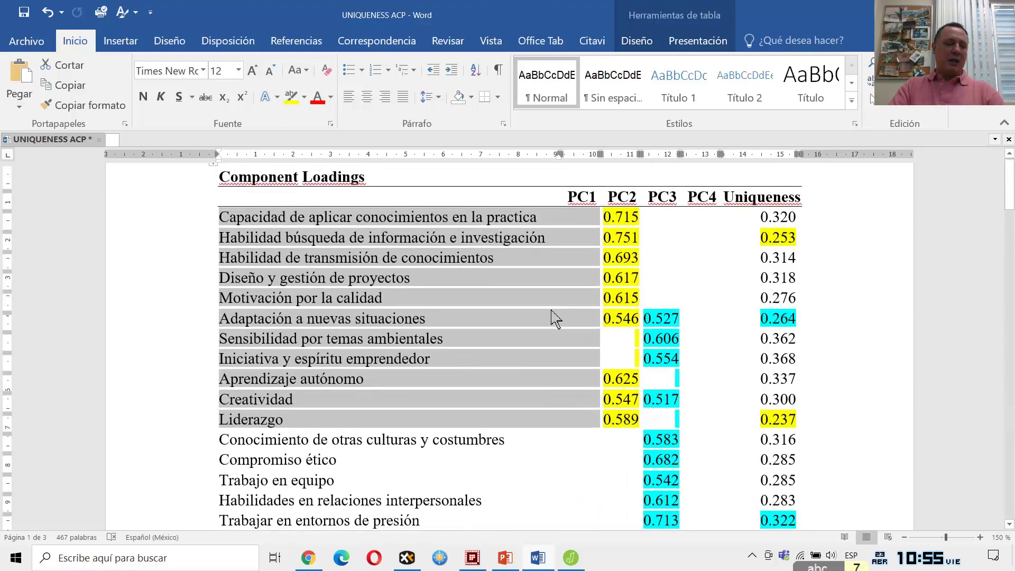
# Select the variable names from "Adaptación a nuevas situaciones" to "Capacidad de trabajar en entornos diversos y multiculturales" and review their PC3 loadings
pyautogui.click(222, 322)
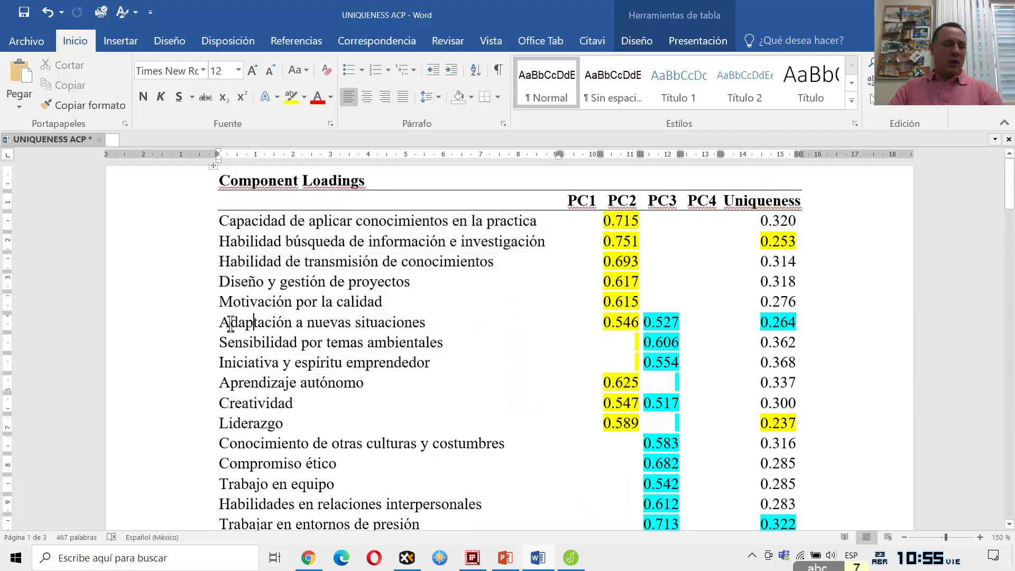
pyautogui.moveTo(222, 322); pyautogui.dragTo(503, 366)
pyautogui.scroll(3, 385, 336)
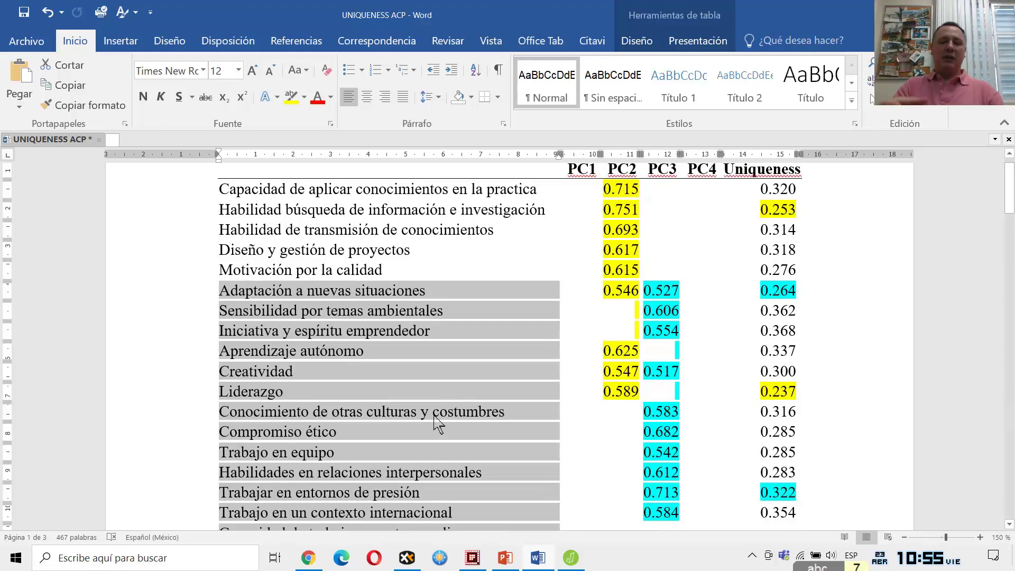
pyautogui.scroll(-3, 540, 407)
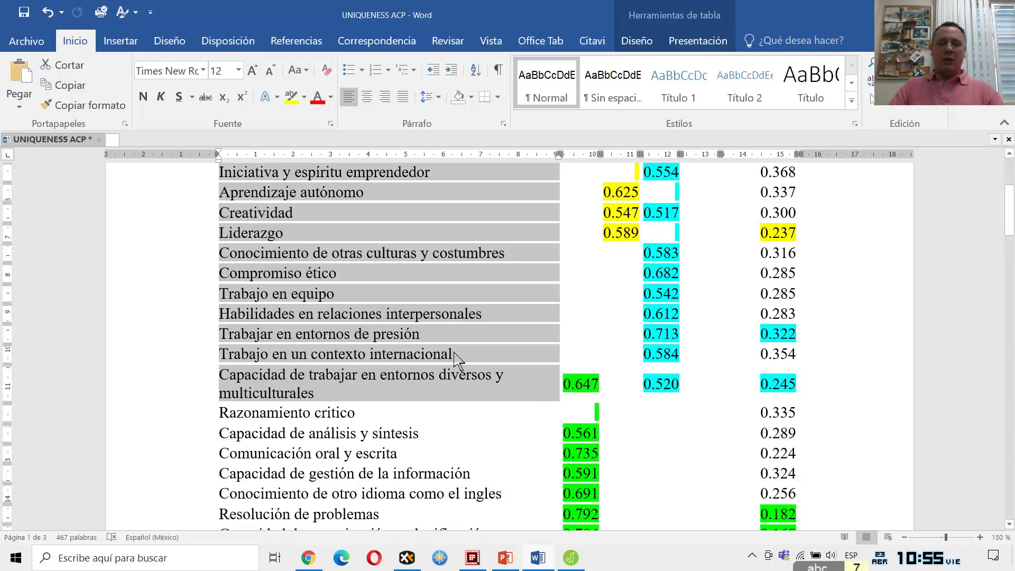
pyautogui.scroll(3, 439, 370)
pyautogui.scroll(-3, 421, 400)
pyautogui.scroll(5, 462, 353)
pyautogui.scroll(-5, 457, 370)
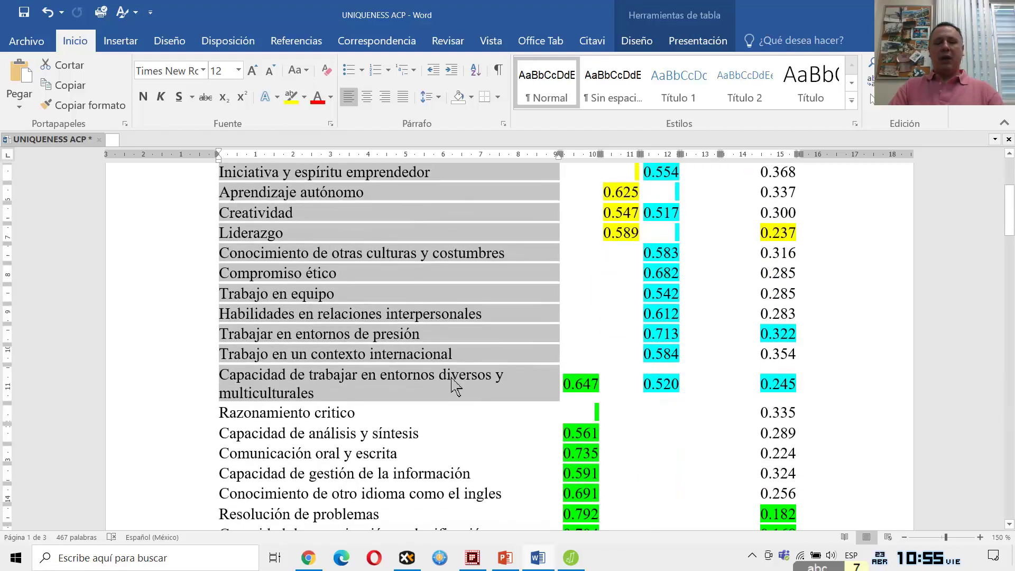
pyautogui.scroll(3, 622, 312)
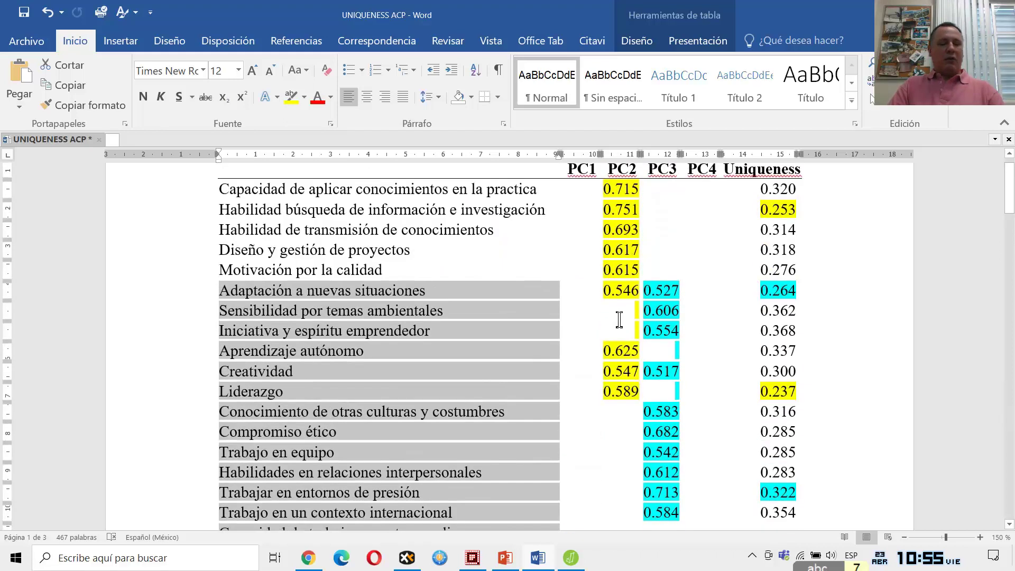
# Select the variable names from "Conocimiento en informática" to "Diseño de páginas web" and review them against the PC4 heading
pyautogui.scroll(-9, 605, 350)
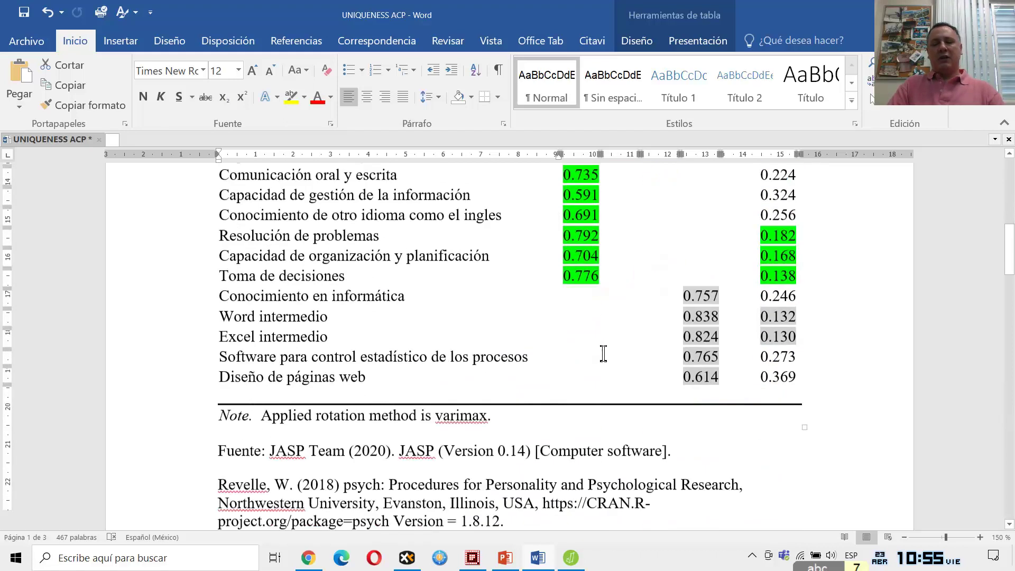
pyautogui.moveTo(223, 260); pyautogui.dragTo(533, 339)
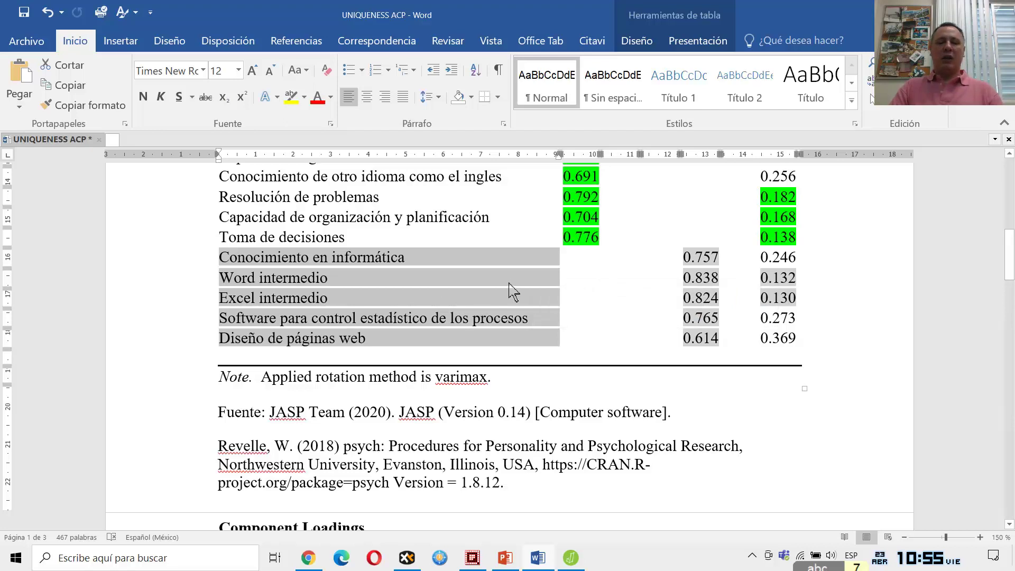
pyautogui.scroll(10, 621, 310)
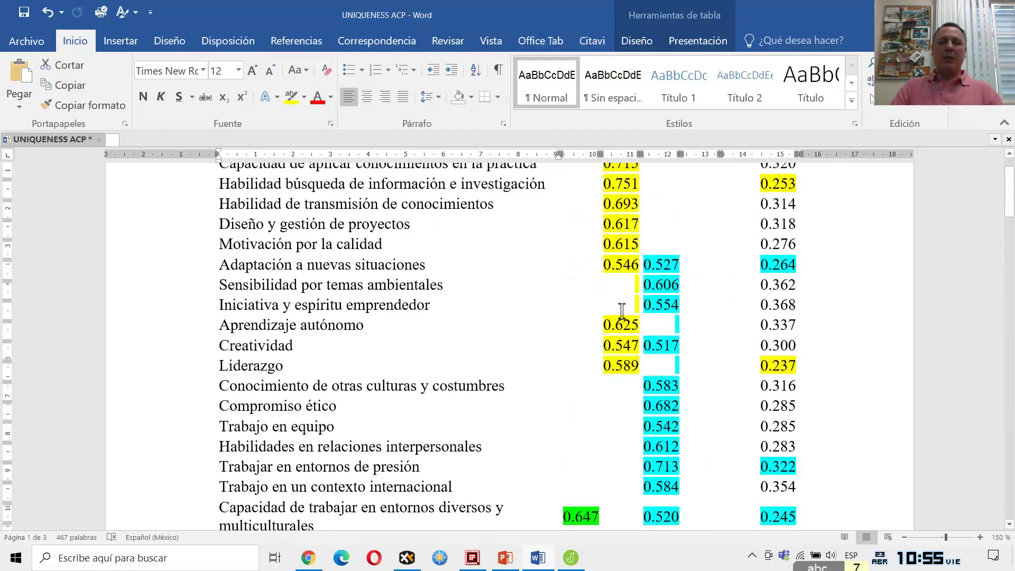
pyautogui.click(703, 259)
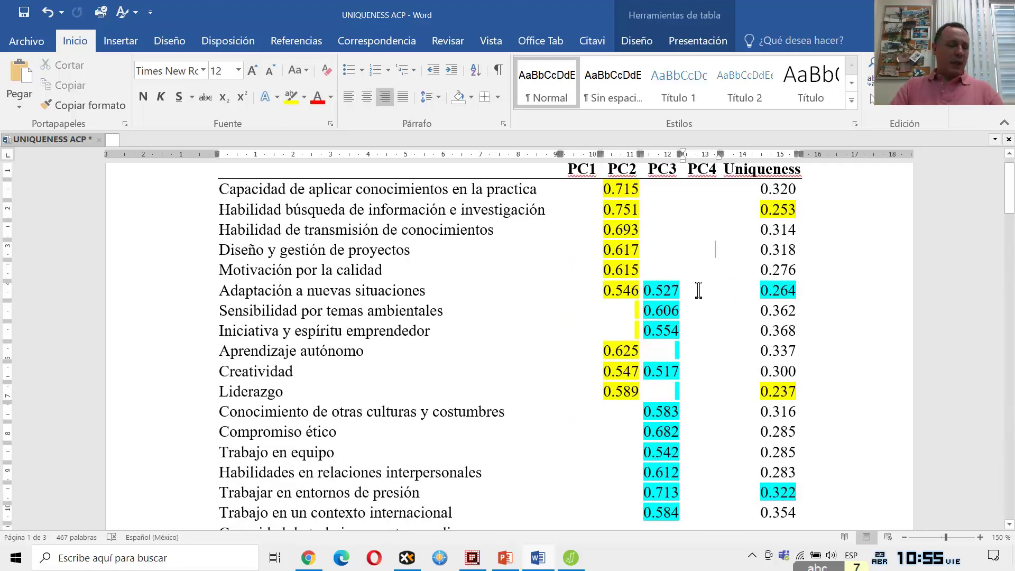
# Select the "Resolución de problemas" name with its PC1 loading and compare the row's values against the table headings
pyautogui.scroll(-5, 699, 290)
pyautogui.scroll(-1, 699, 290)
pyautogui.click(646, 297)
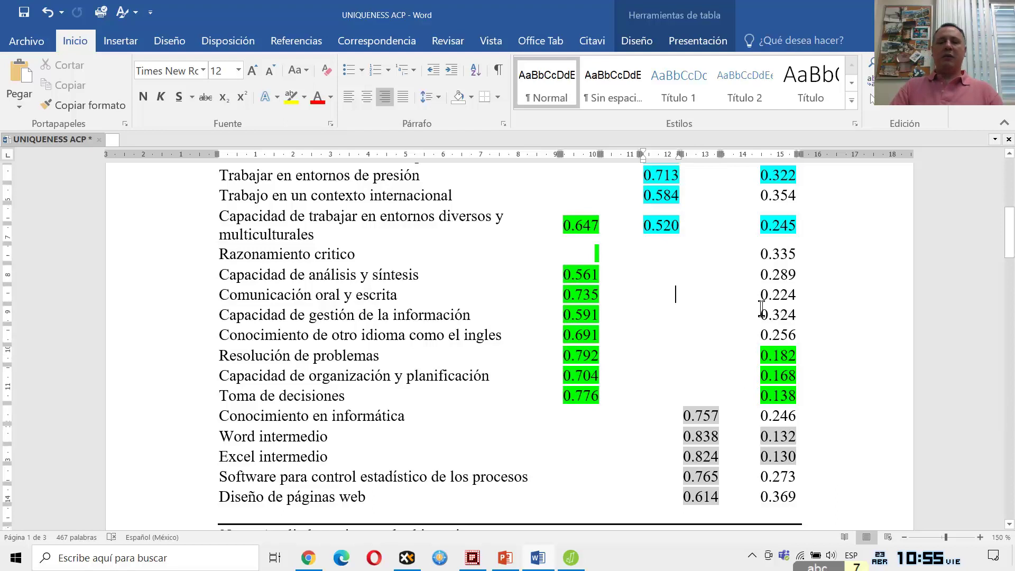
pyautogui.scroll(5, 750, 306)
pyautogui.scroll(-5, 748, 296)
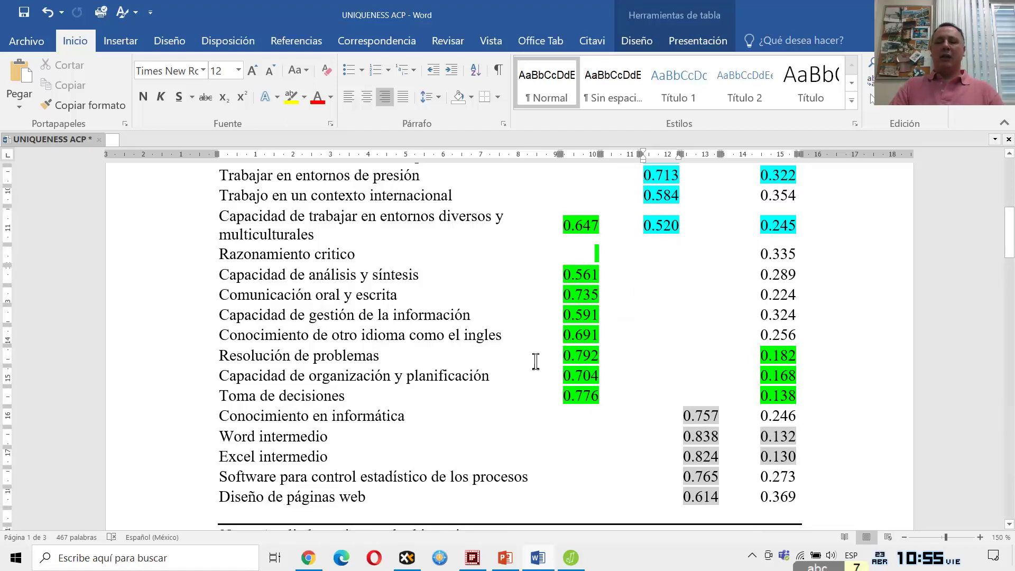
pyautogui.moveTo(277, 356); pyautogui.dragTo(555, 365)
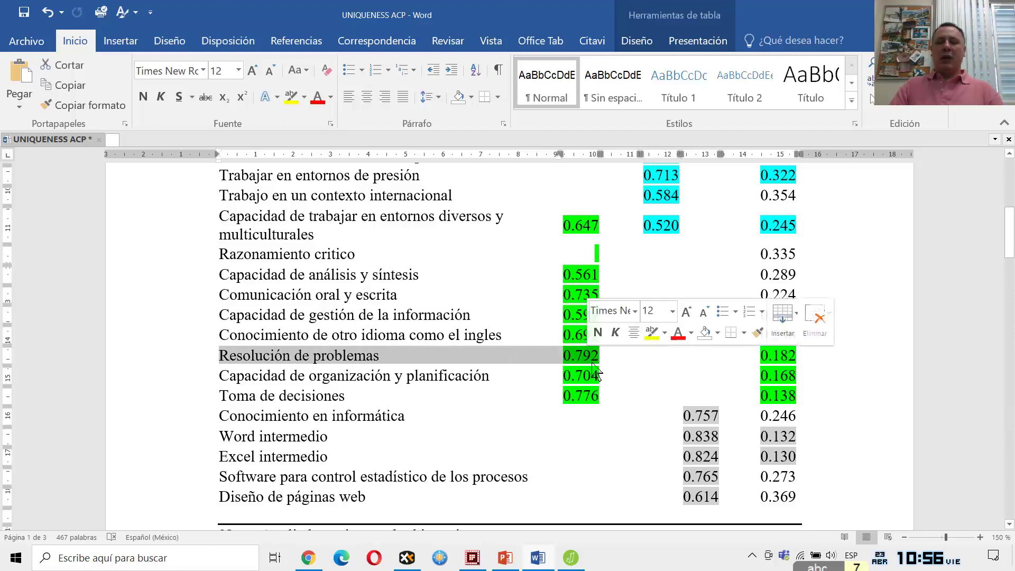
pyautogui.click(555, 364)
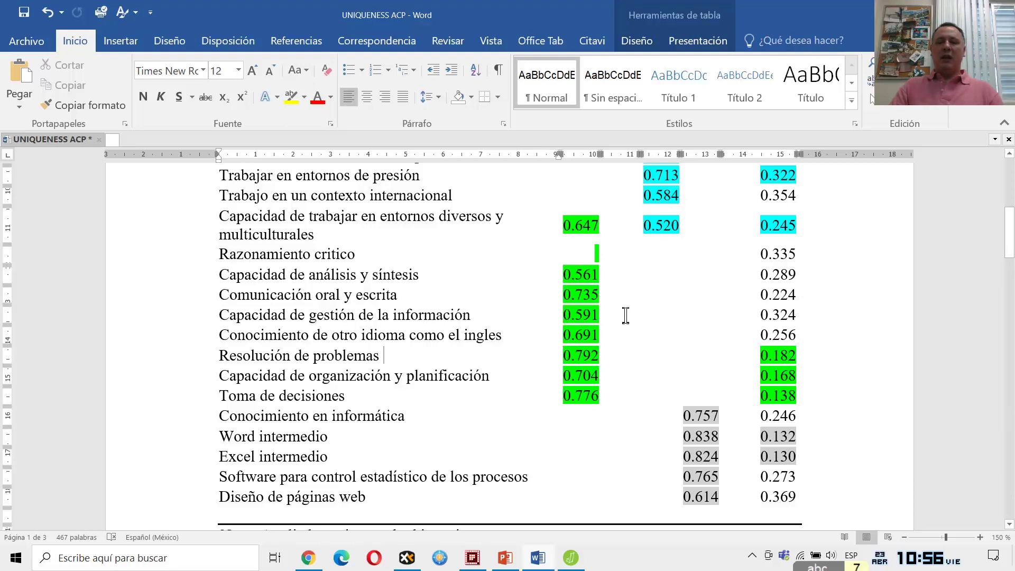
pyautogui.scroll(5, 696, 351)
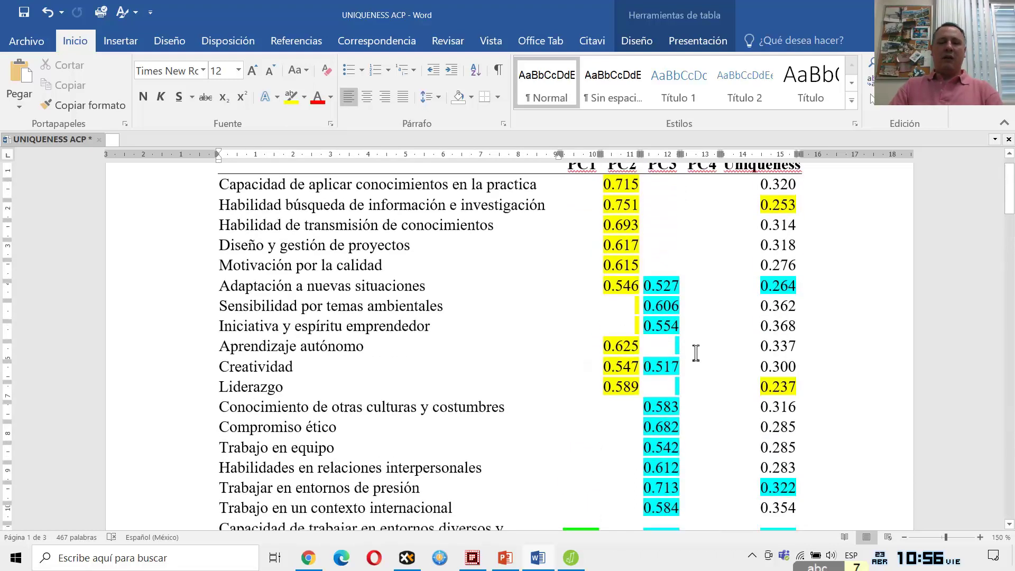
pyautogui.scroll(-5, 696, 351)
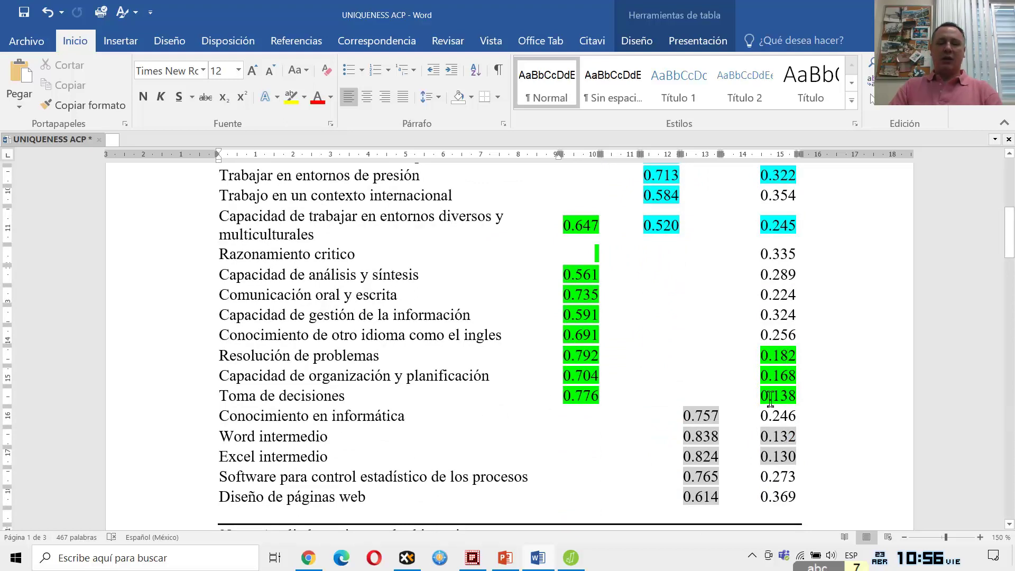
# Select the "Toma de decisiones" name and compare its PC1 loading with its uniqueness value
pyautogui.tripleClick(391, 396)
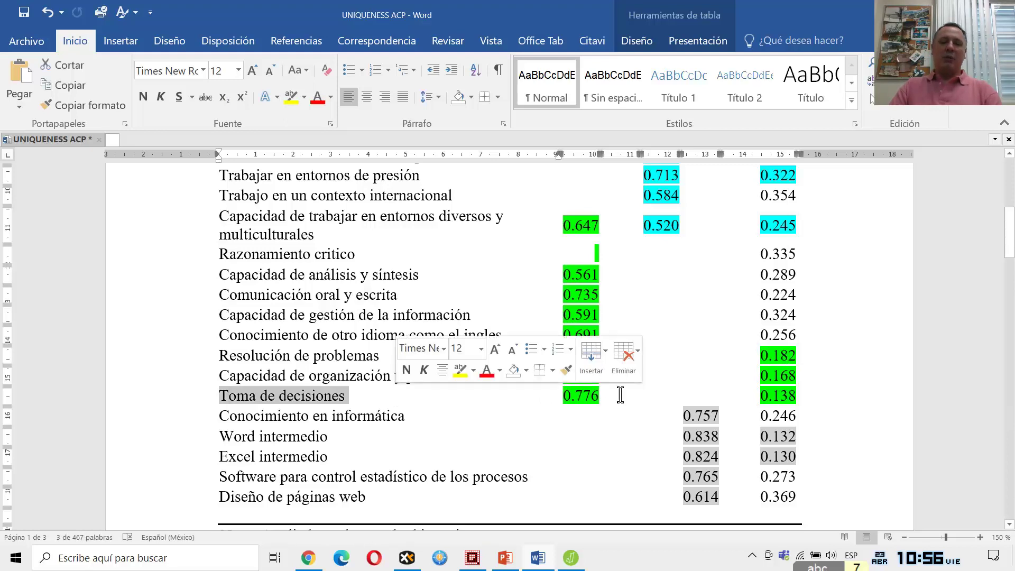
pyautogui.click(781, 397)
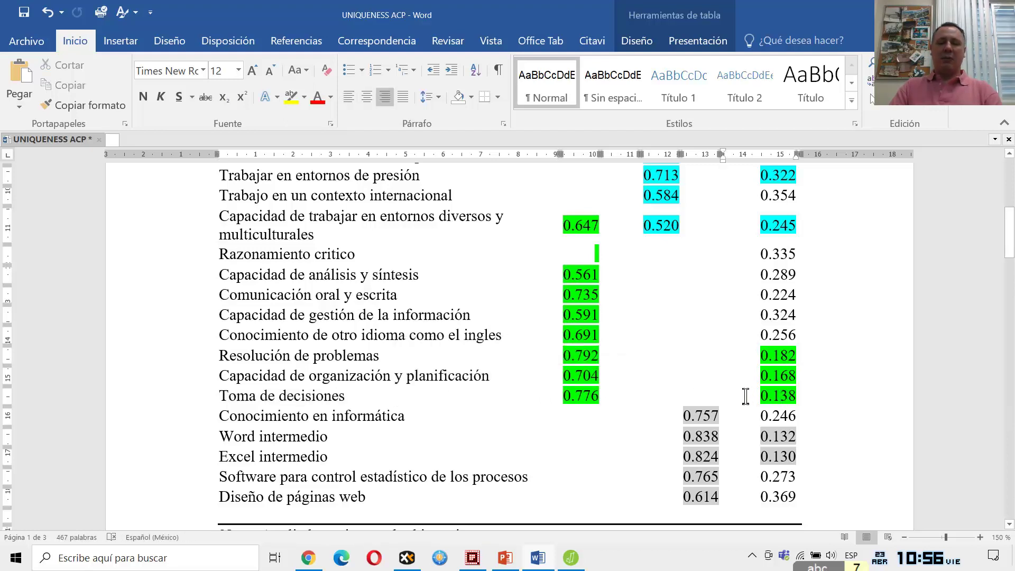
pyautogui.doubleClick(576, 396)
pyautogui.click(585, 395)
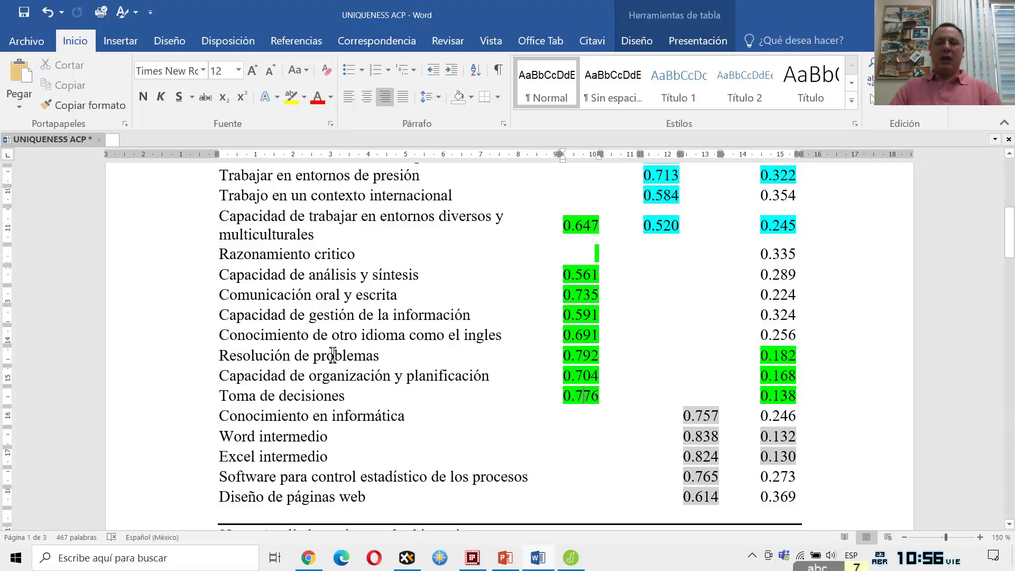
pyautogui.click(586, 401)
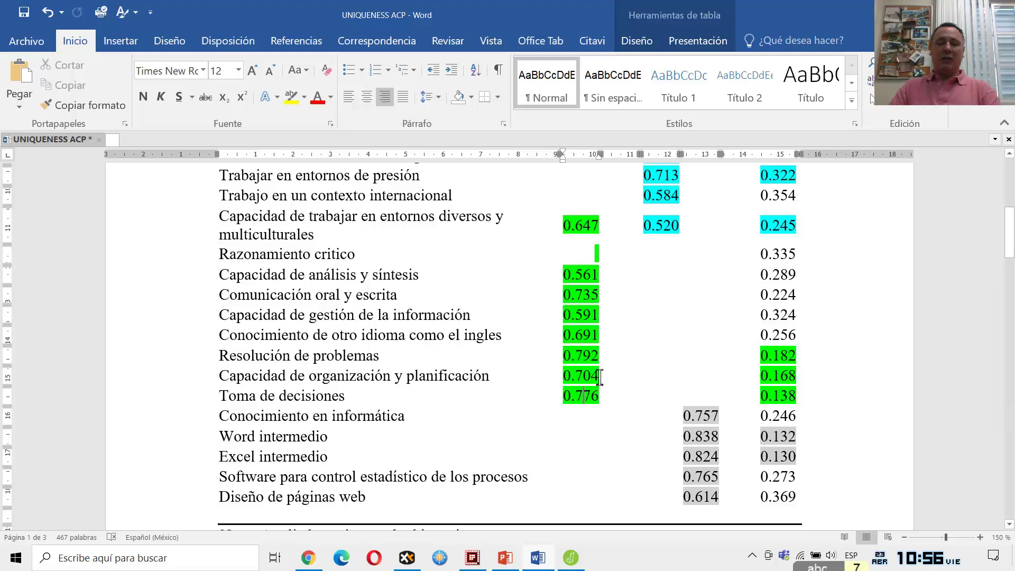
# Compare the PC1 loading of "Capacidad de organización y planificación" with its uniqueness value
pyautogui.doubleClick(577, 376)
pyautogui.click(576, 375)
pyautogui.click(781, 376)
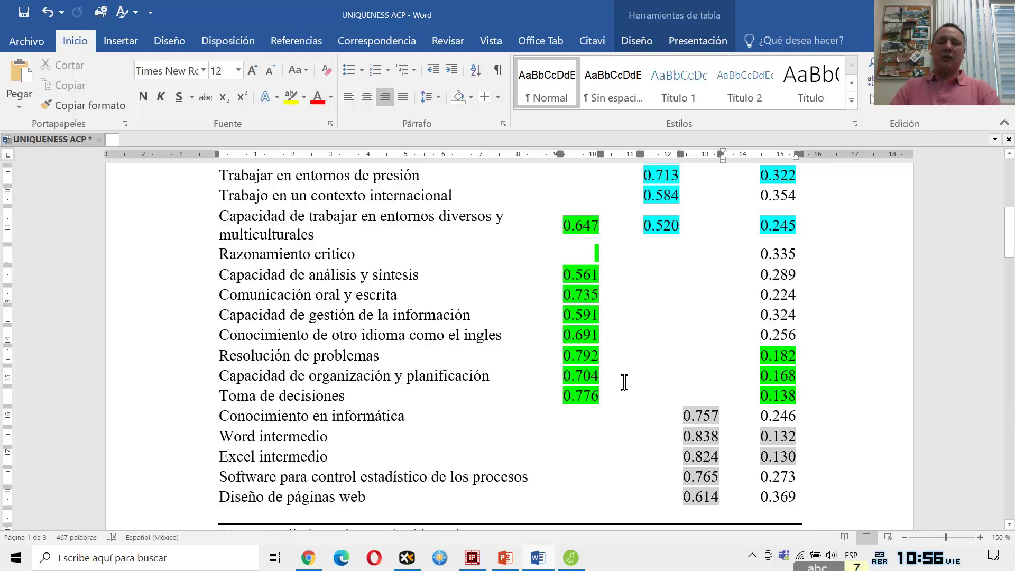
# Select the "Habilidad búsqueda de información e investigación" name and check its PC2 loading
pyautogui.scroll(3, 626, 382)
pyautogui.scroll(3, 631, 382)
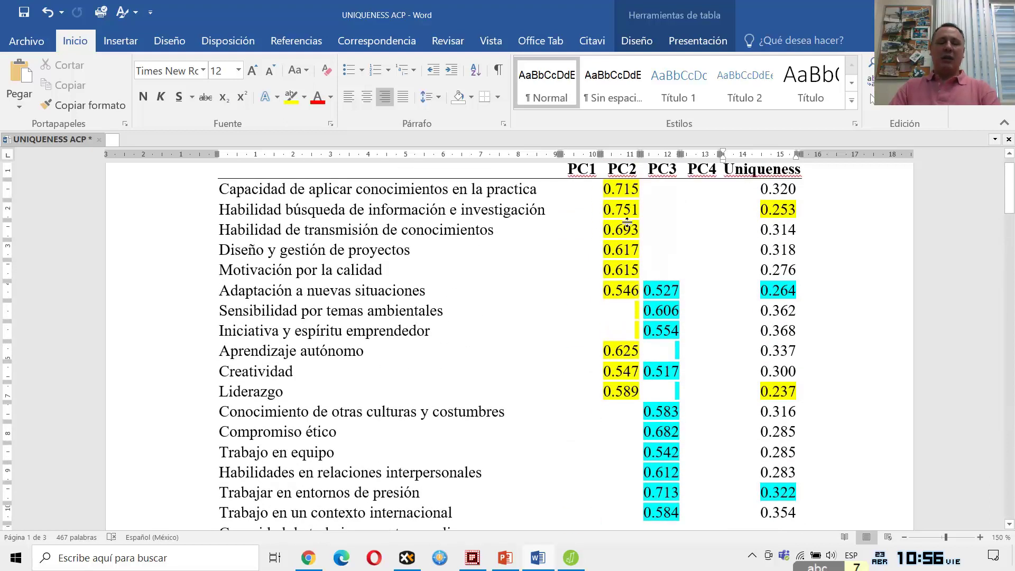
pyautogui.moveTo(231, 213); pyautogui.dragTo(544, 211)
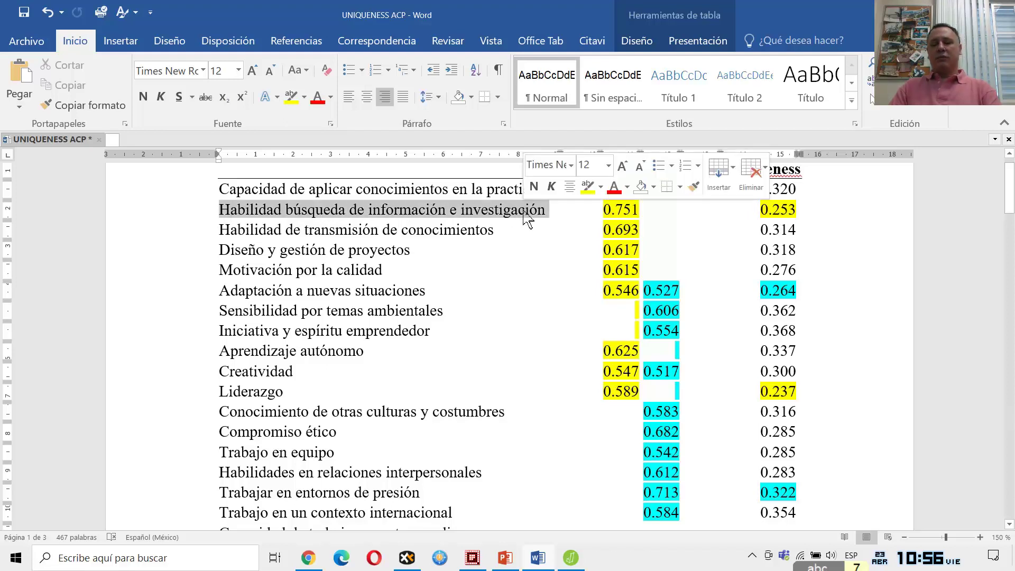
pyautogui.click(626, 215)
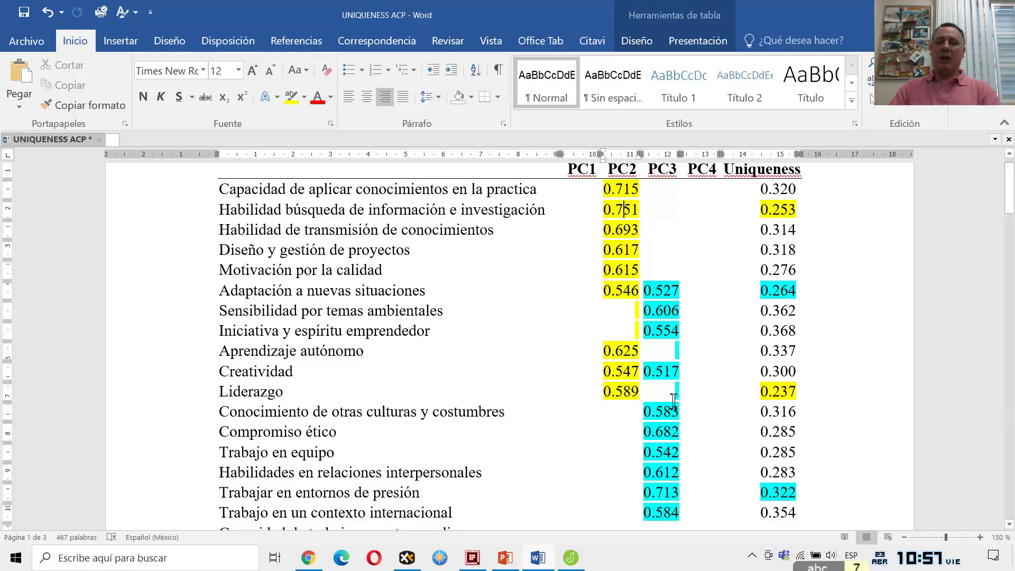
# Check the PC2 loading and uniqueness of "Liderazgo" against the PC2 loading of "Habilidad búsqueda de información e investigación"
pyautogui.click(617, 392)
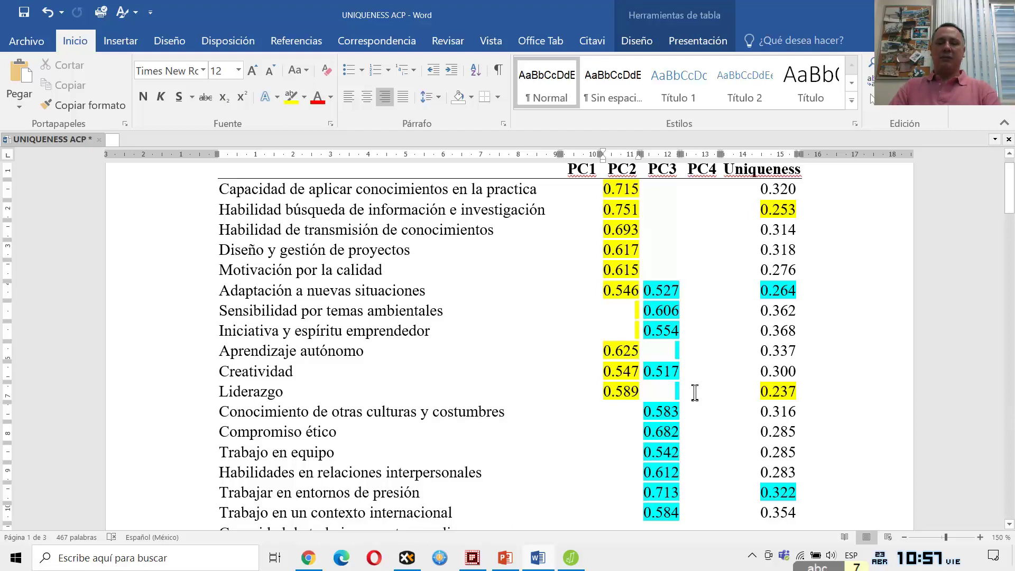
pyautogui.click(776, 393)
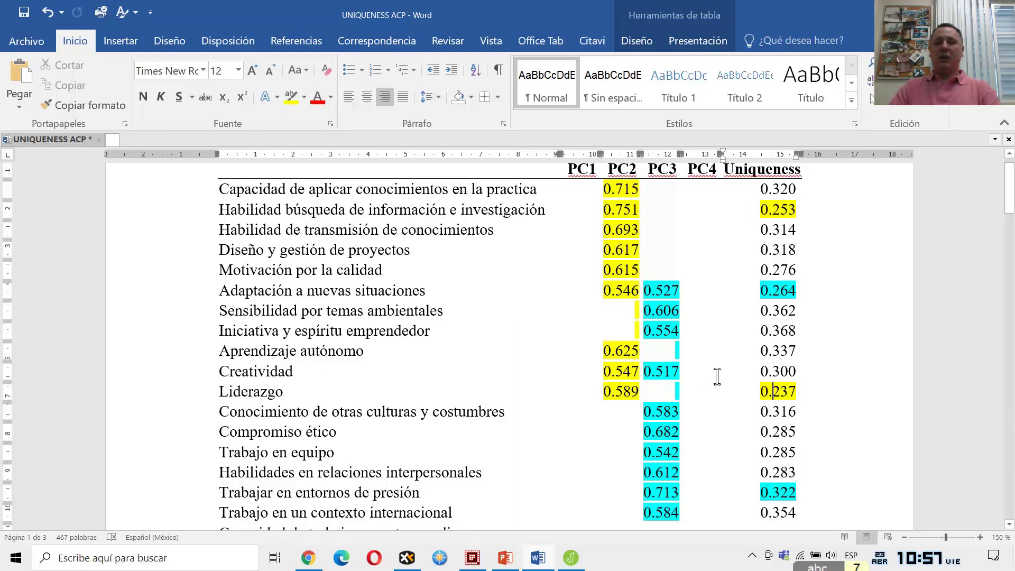
pyautogui.click(624, 210)
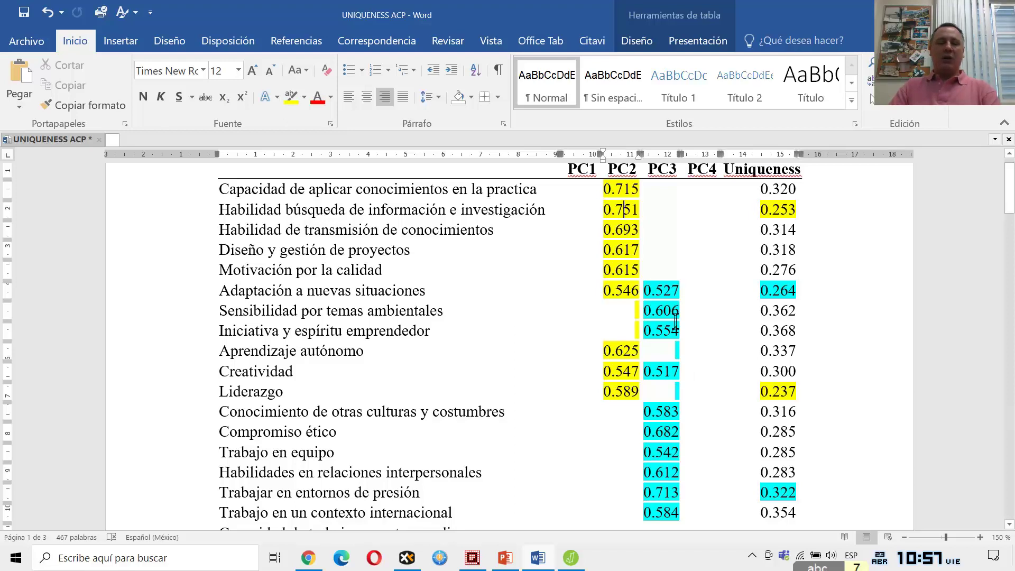
# Review the PC3 loading of "Trabajar en entornos de presión" and the neighbouring rows of the table
pyautogui.moveTo(646, 495); pyautogui.dragTo(670, 493)
pyautogui.click(670, 494)
pyautogui.scroll(-3, 709, 437)
pyautogui.scroll(3, 710, 433)
# Examine the PC4 loadings and uniqueness values of the computing variables, including "Word intermedio" and "Excel intermedio"
pyautogui.scroll(-7, 710, 434)
pyautogui.scroll(2, 709, 422)
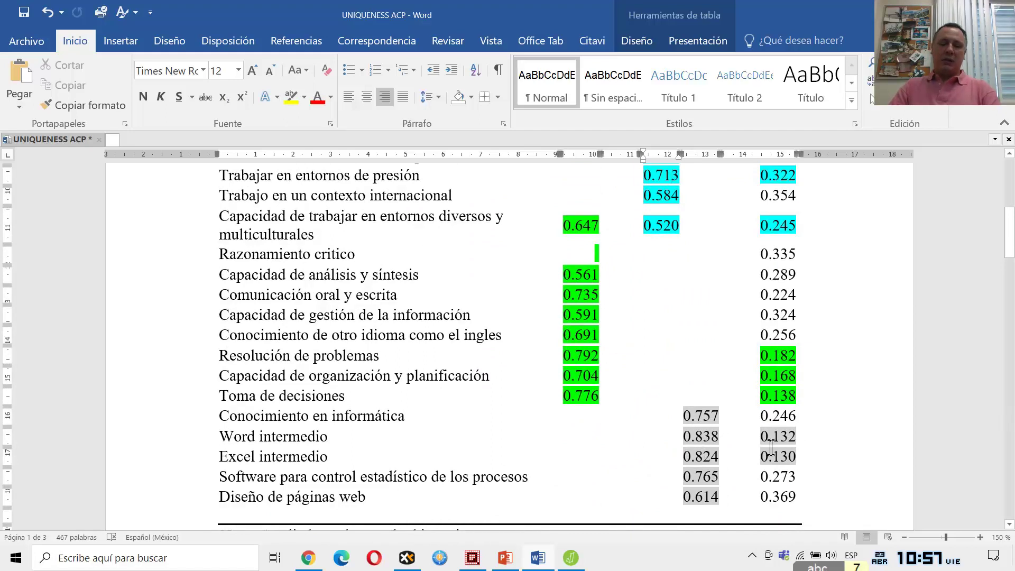
pyautogui.scroll(5, 775, 455)
pyautogui.scroll(-5, 775, 456)
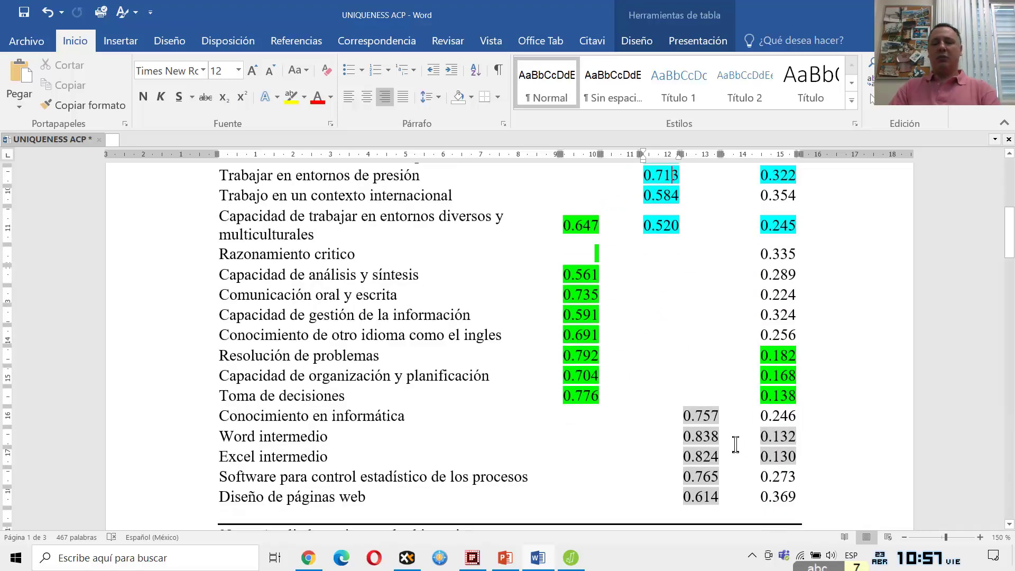
pyautogui.scroll(-3, 735, 420)
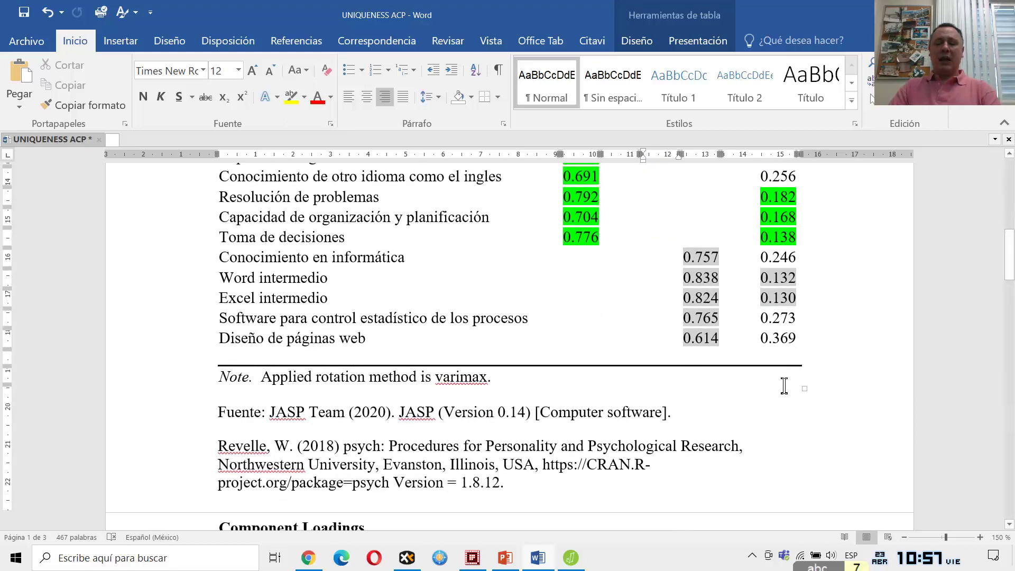
pyautogui.scroll(3, 674, 403)
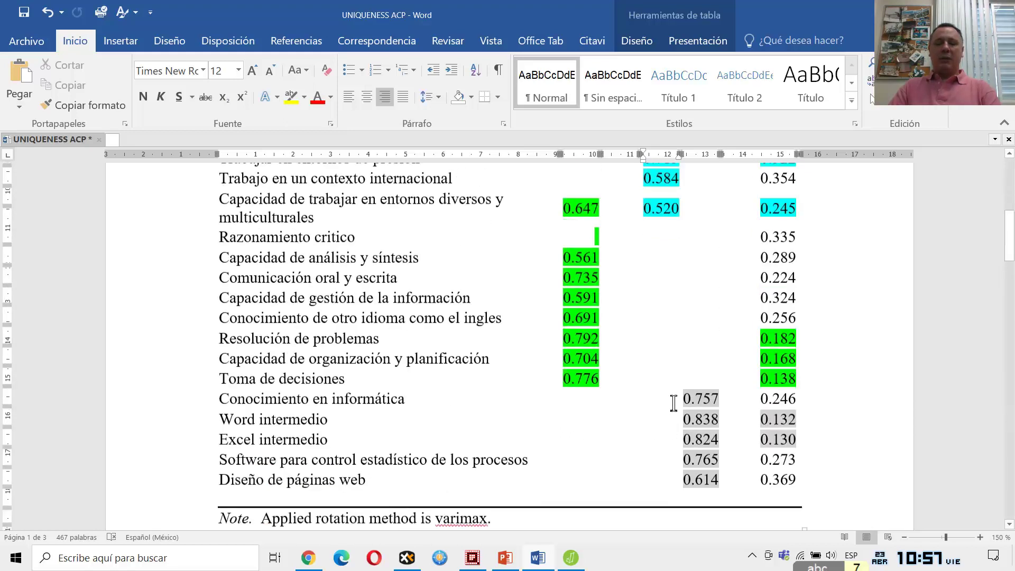